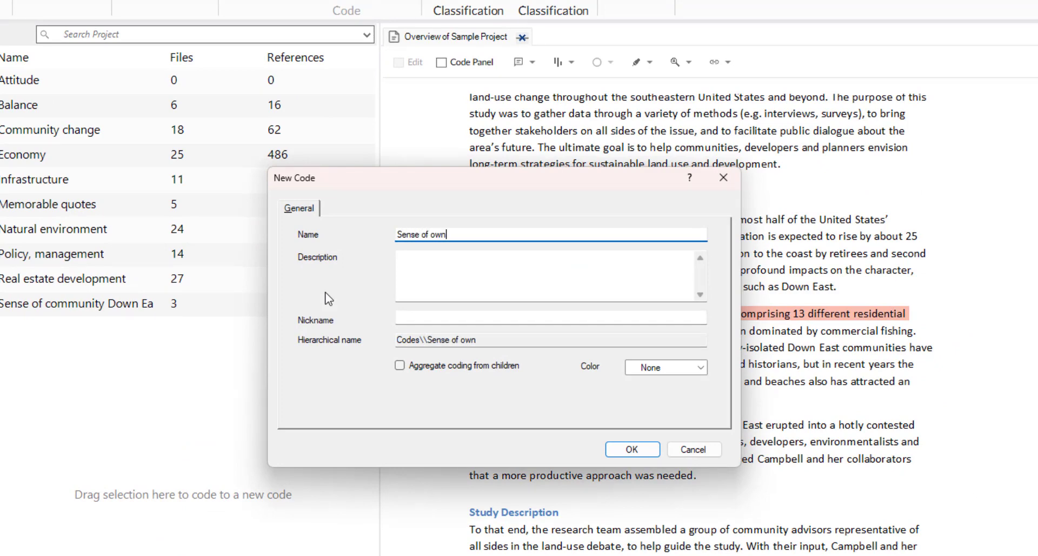
- Create a new code named "Sense of ownership" with the nickname "own"
{"action": "type", "text": "ership"}
{"action": "left_click", "coordinate": [447, 278]}
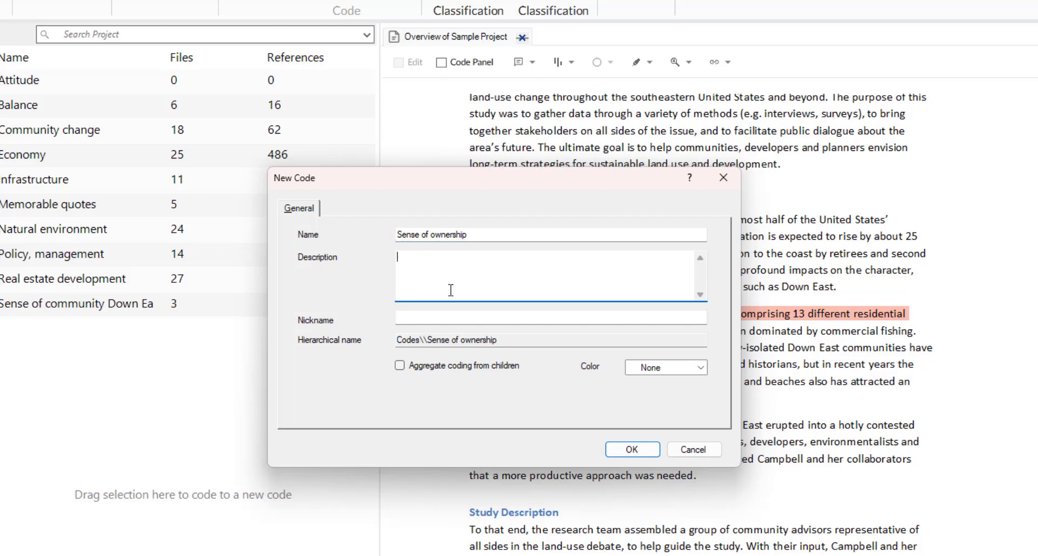
{"action": "left_click", "coordinate": [443, 317]}
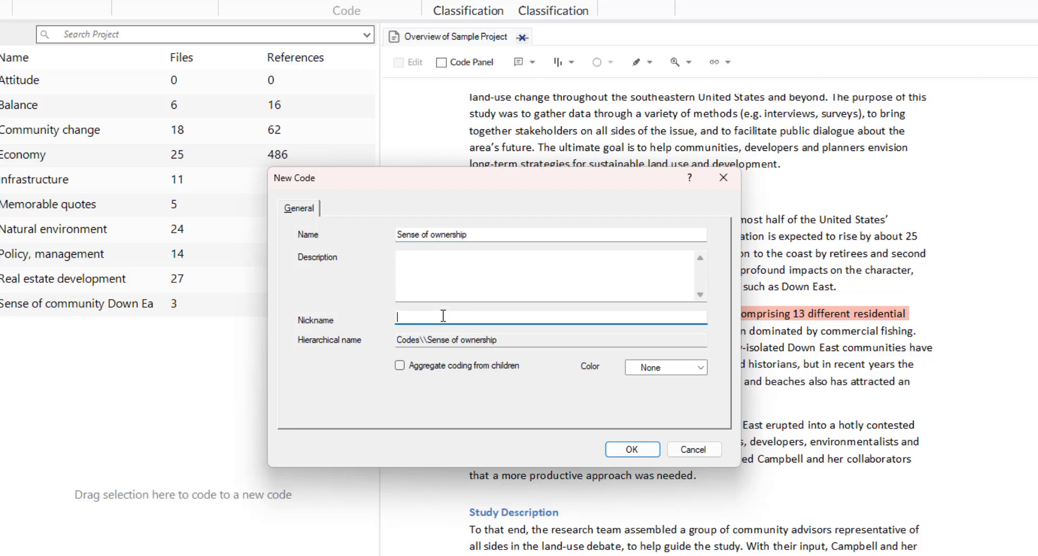
{"action": "type", "text": "own"}
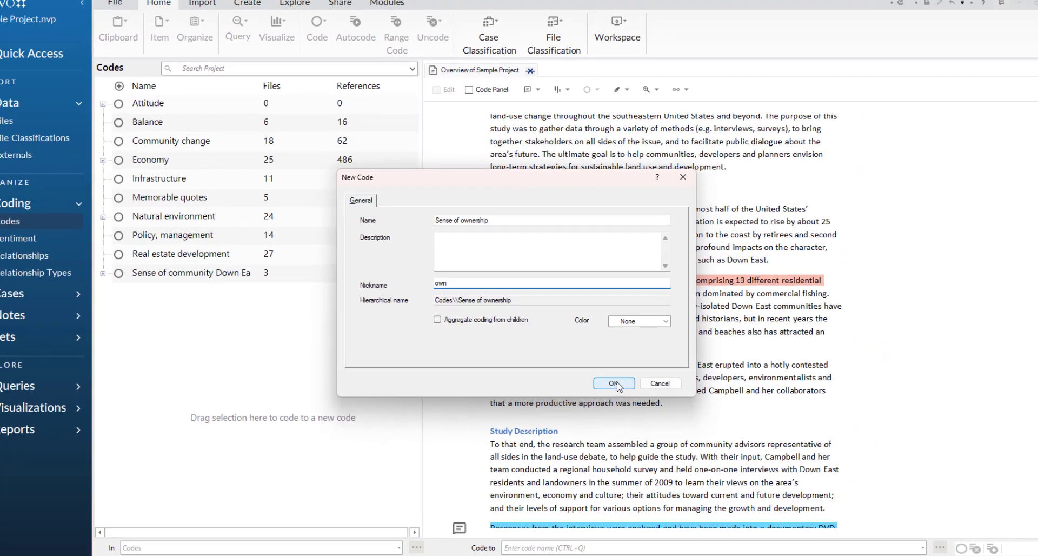
{"action": "left_click", "coordinate": [616, 384]}
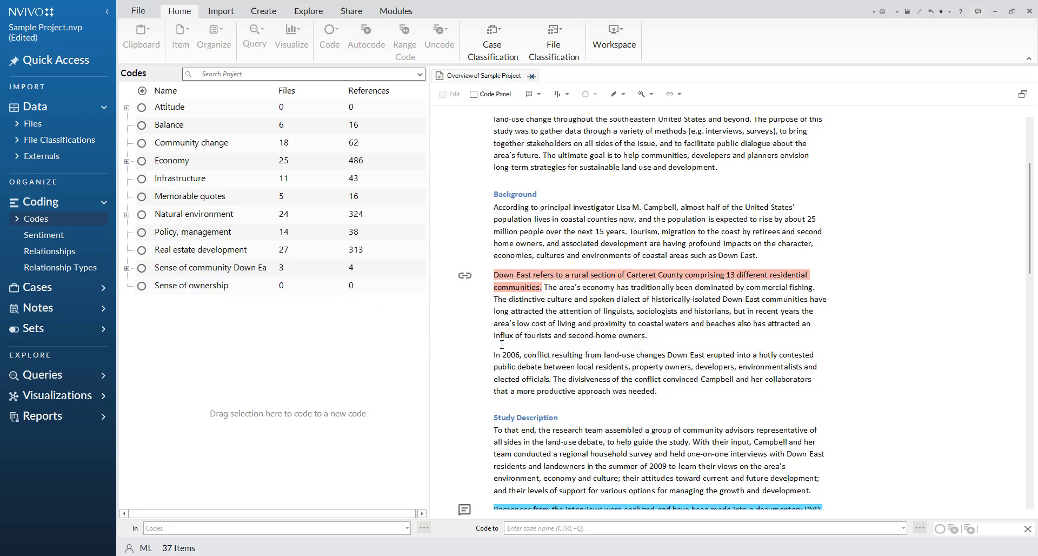
- Code the paragraph beginning "In 2006, conflict" and the preceding passage beginning "The area's economy" to Sense of ownership
{"action": "left_click_drag", "start_coordinate": [493, 355], "coordinate": [269, 294]}
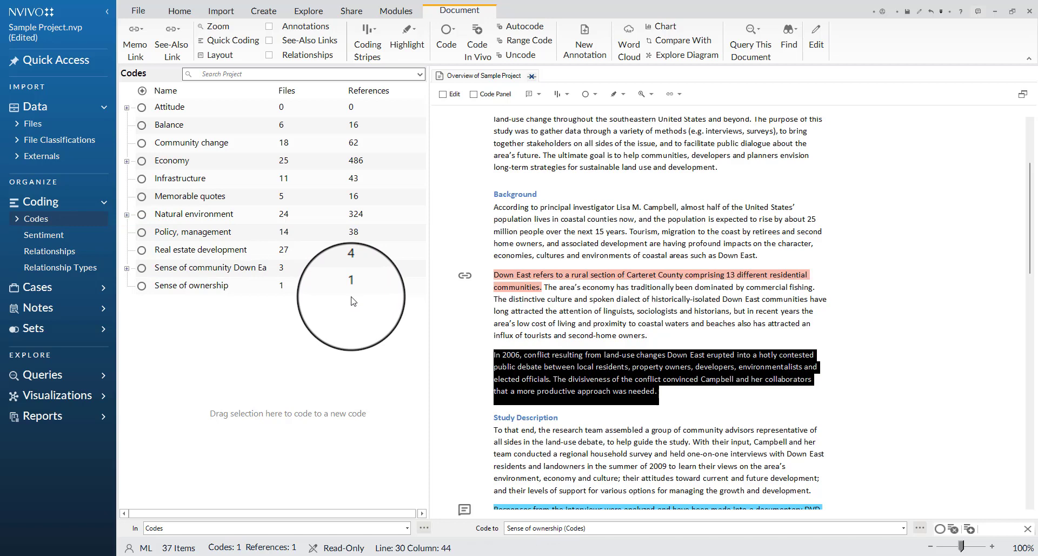
{"action": "left_click_drag", "start_coordinate": [545, 287], "coordinate": [656, 334]}
{"action": "left_click_drag", "start_coordinate": [582, 318], "coordinate": [236, 297]}
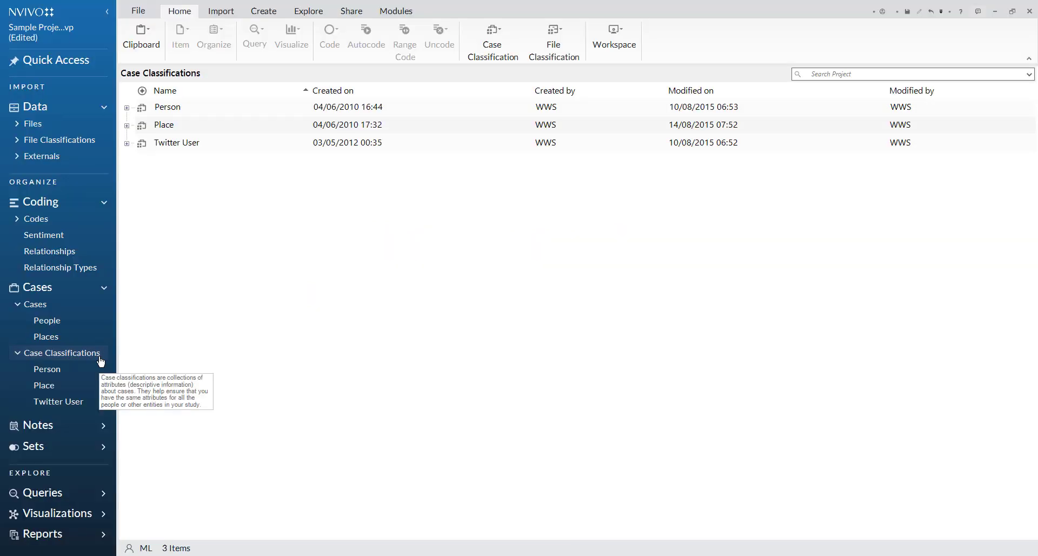
- Create a new case classification named "Demographic"
{"action": "right_click", "coordinate": [101, 355]}
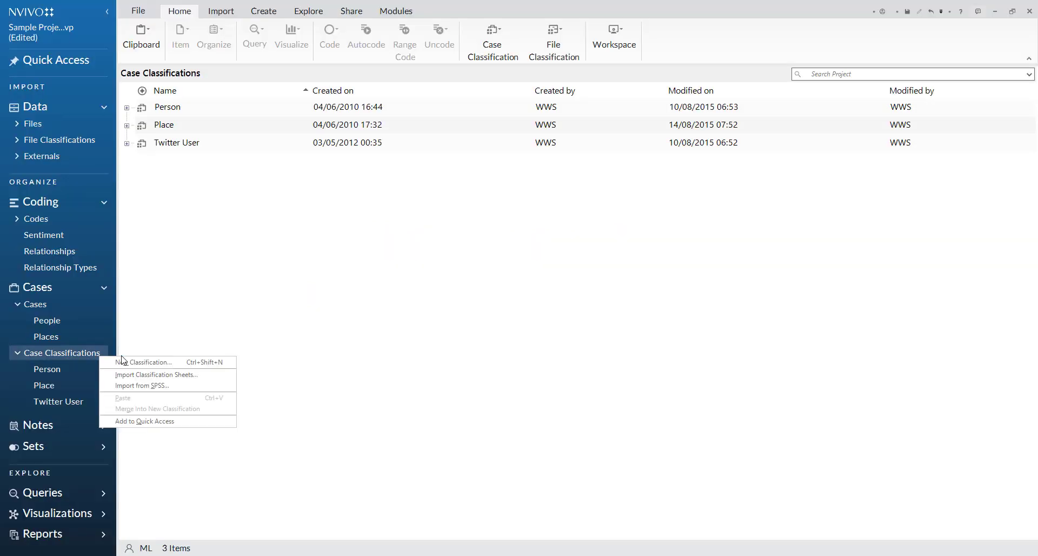
{"action": "left_click", "coordinate": [231, 365]}
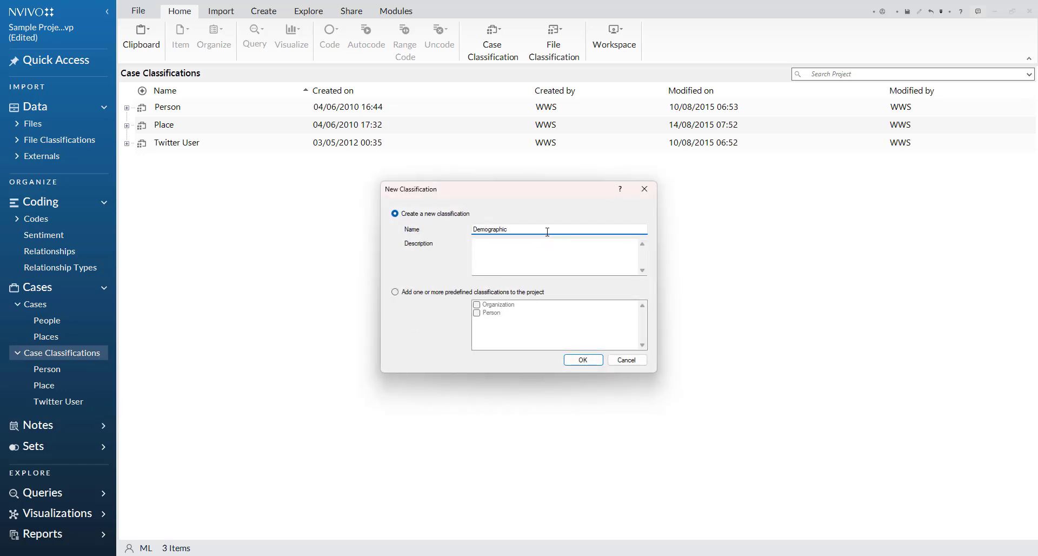
{"action": "left_click", "coordinate": [583, 361]}
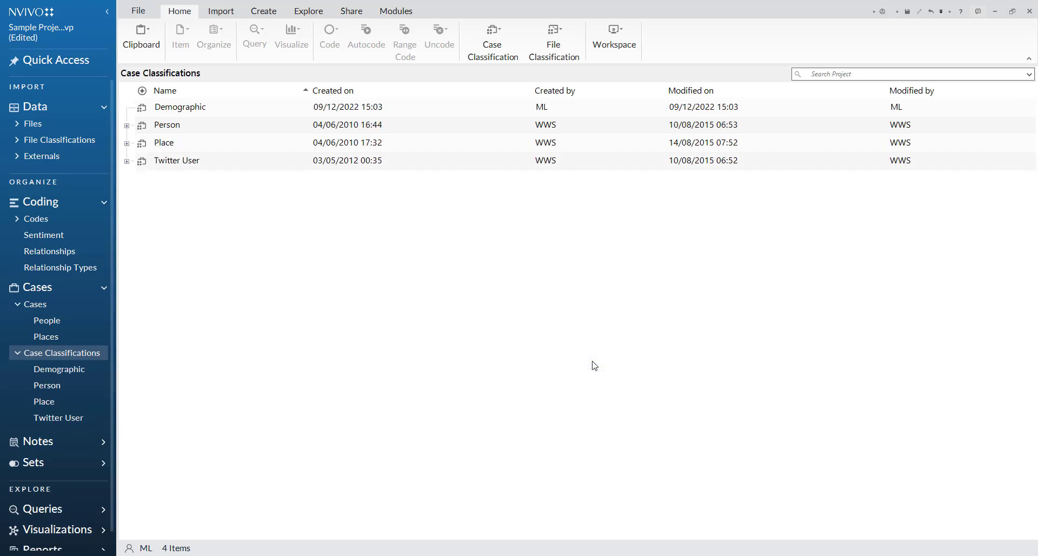
- Add a Gender text attribute to the Demographic classification with the added values Male, Female and Other
{"action": "right_click", "coordinate": [192, 109]}
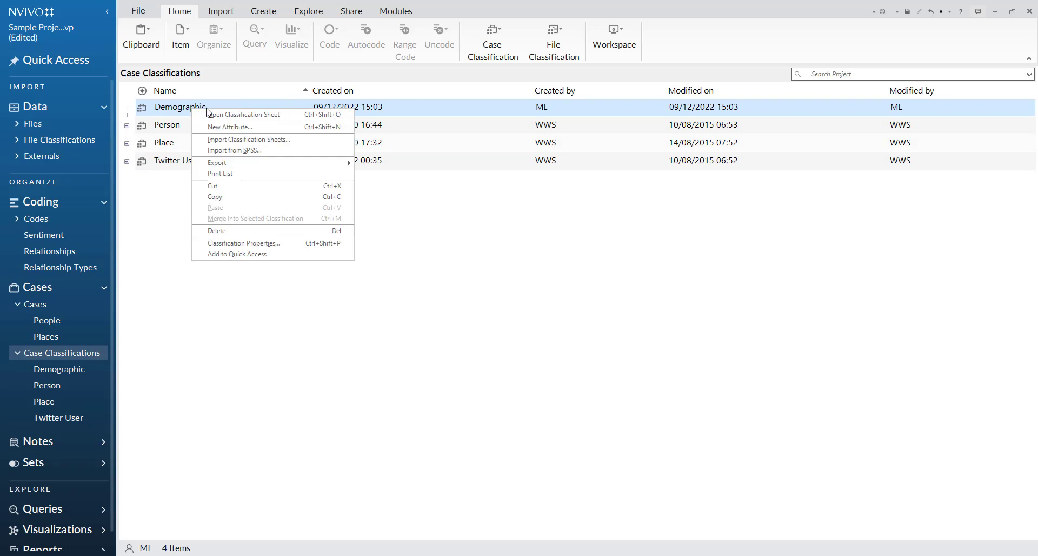
{"action": "left_click", "coordinate": [338, 130]}
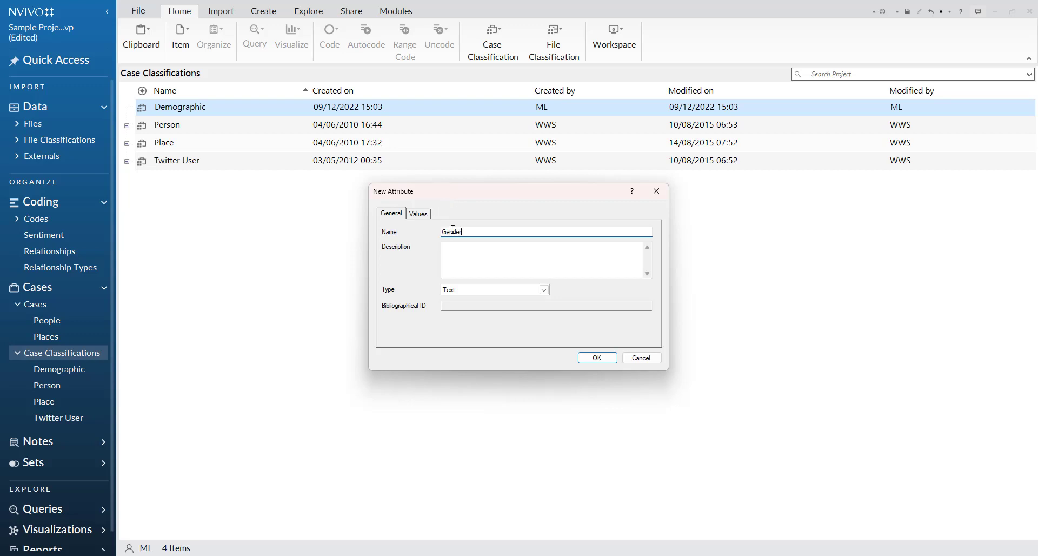
{"action": "left_click", "coordinate": [426, 214]}
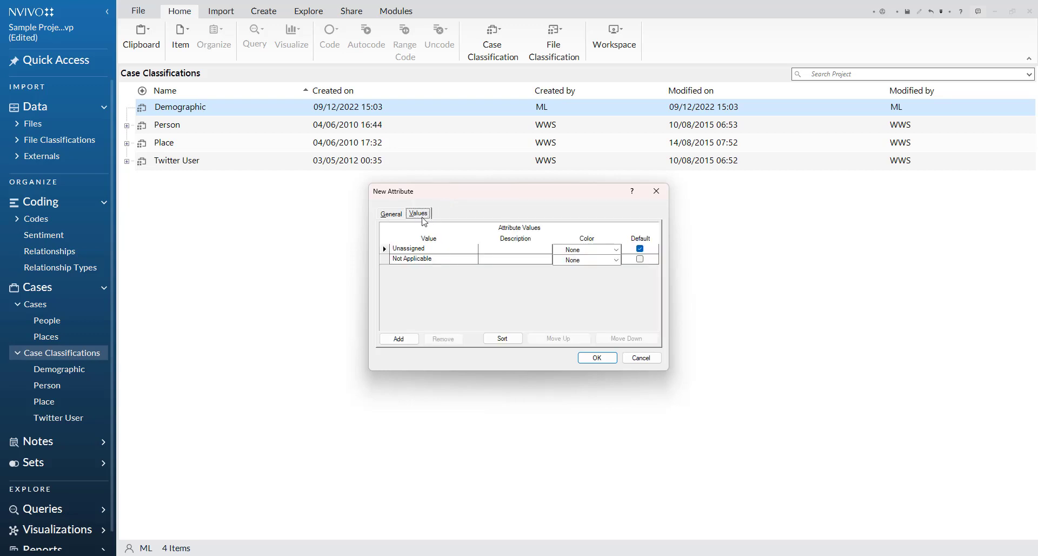
{"action": "left_click", "coordinate": [433, 260]}
{"action": "left_click", "coordinate": [399, 338]}
{"action": "left_click", "coordinate": [435, 260]}
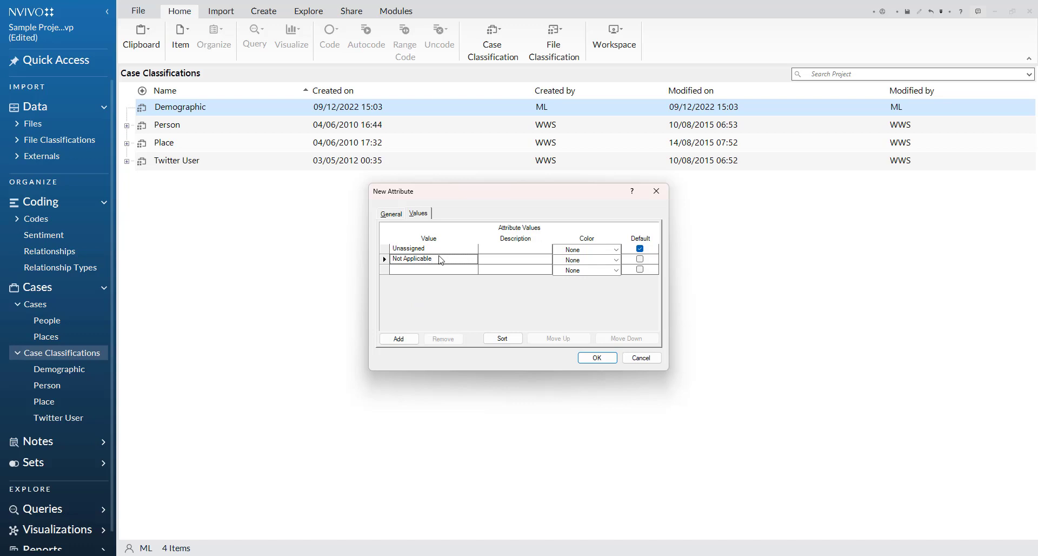
{"action": "left_click", "coordinate": [423, 269]}
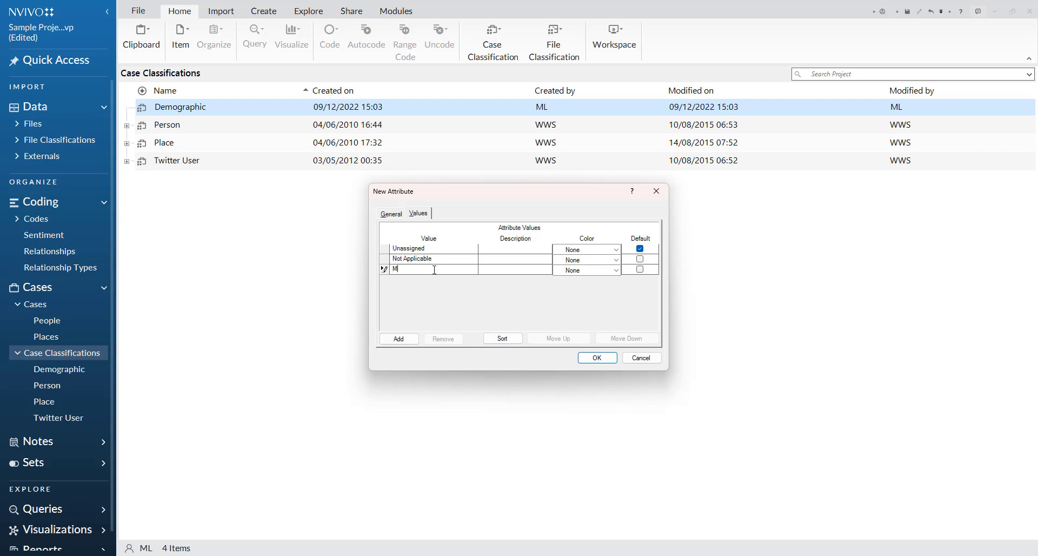
{"action": "left_click", "coordinate": [400, 339]}
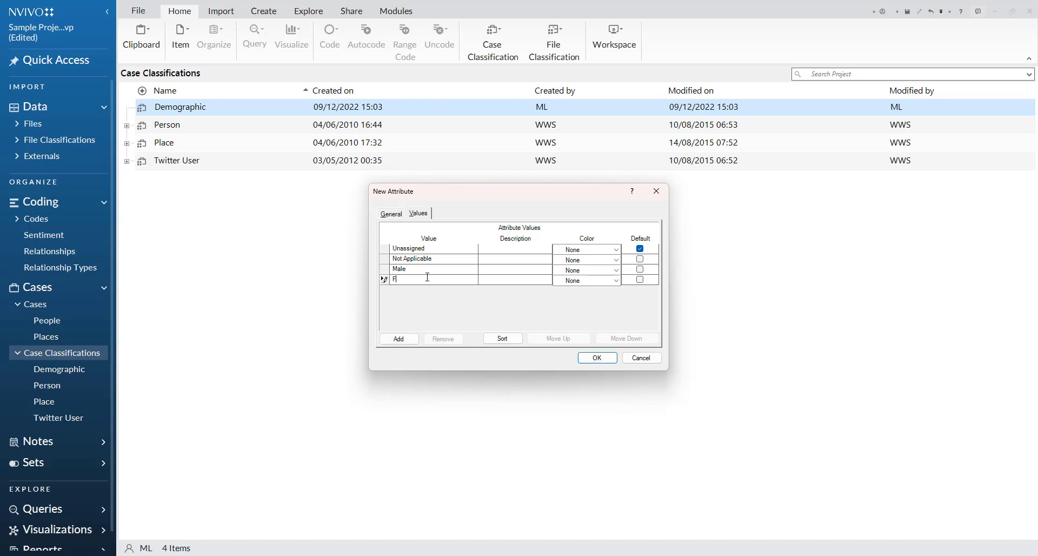
{"action": "left_click", "coordinate": [399, 338]}
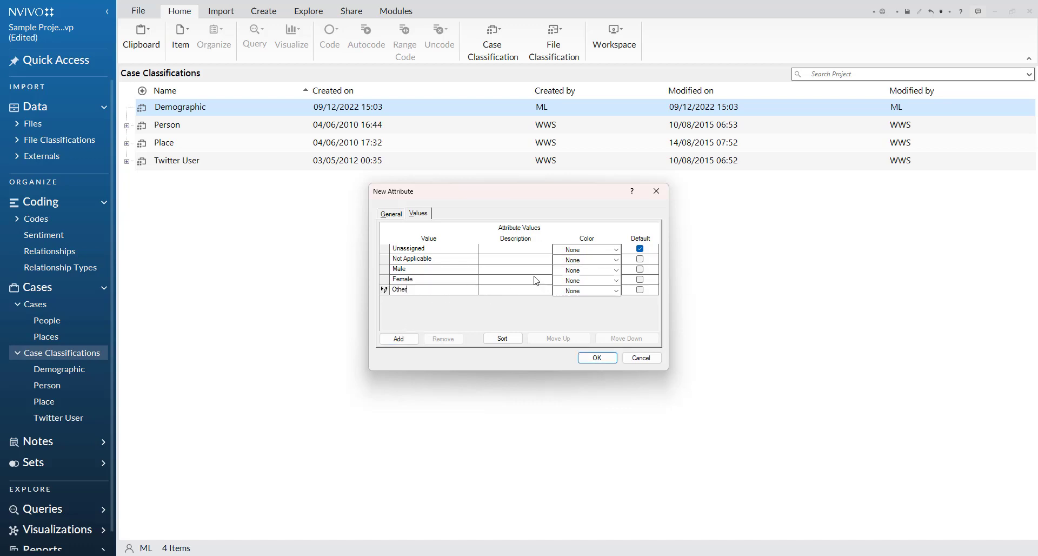
{"action": "left_click", "coordinate": [521, 260]}
{"action": "left_click", "coordinate": [518, 270]}
{"action": "left_click", "coordinate": [597, 358]}
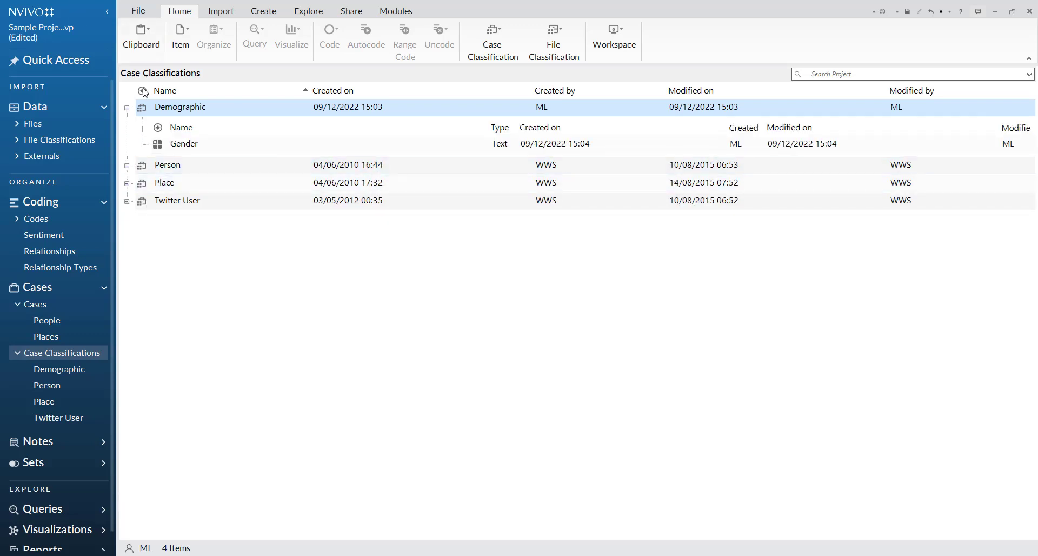
- Expand the externals and file classifications, and open the file list of the Gender file classification
{"action": "left_click", "coordinate": [164, 146]}
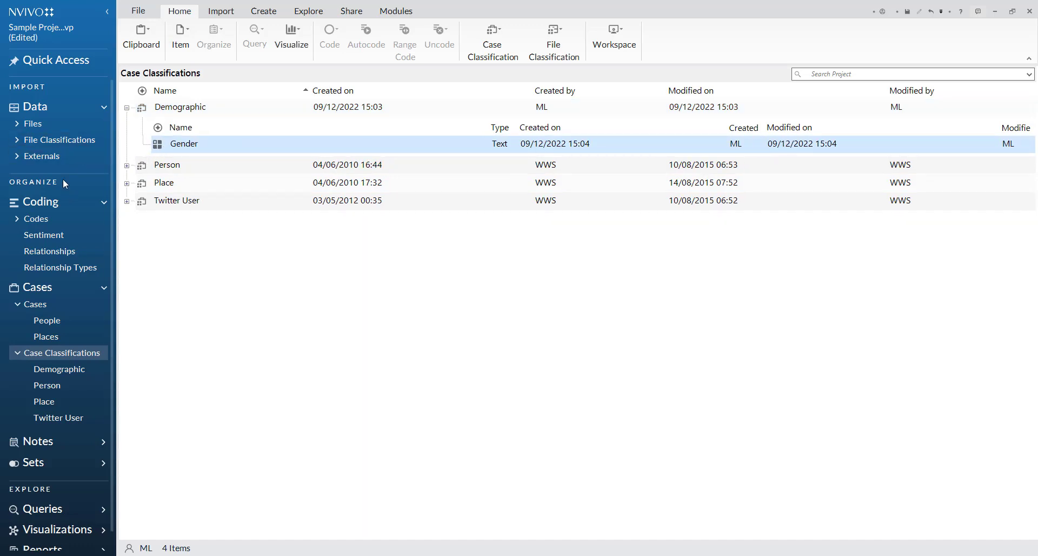
{"action": "left_click", "coordinate": [17, 156]}
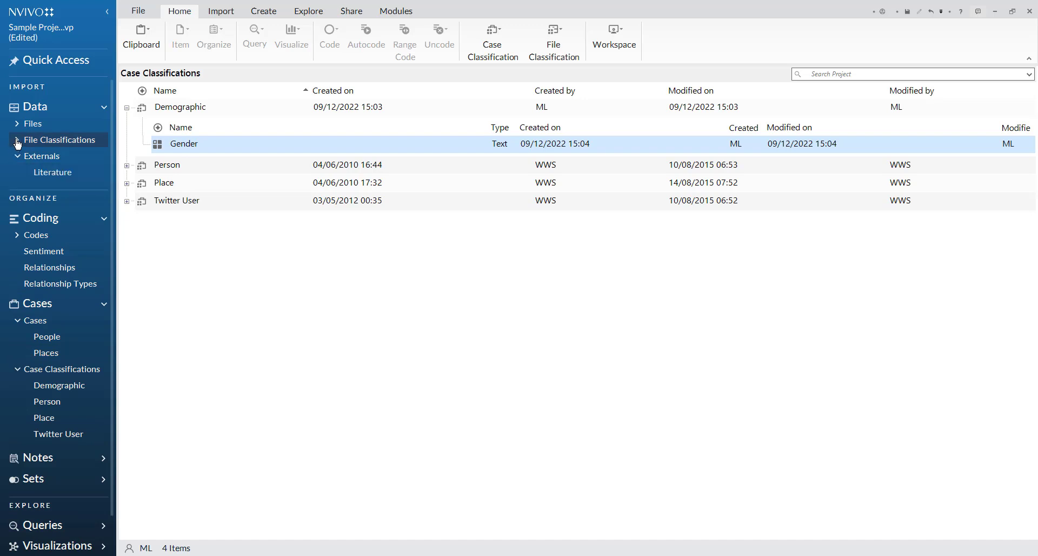
{"action": "left_click", "coordinate": [16, 141]}
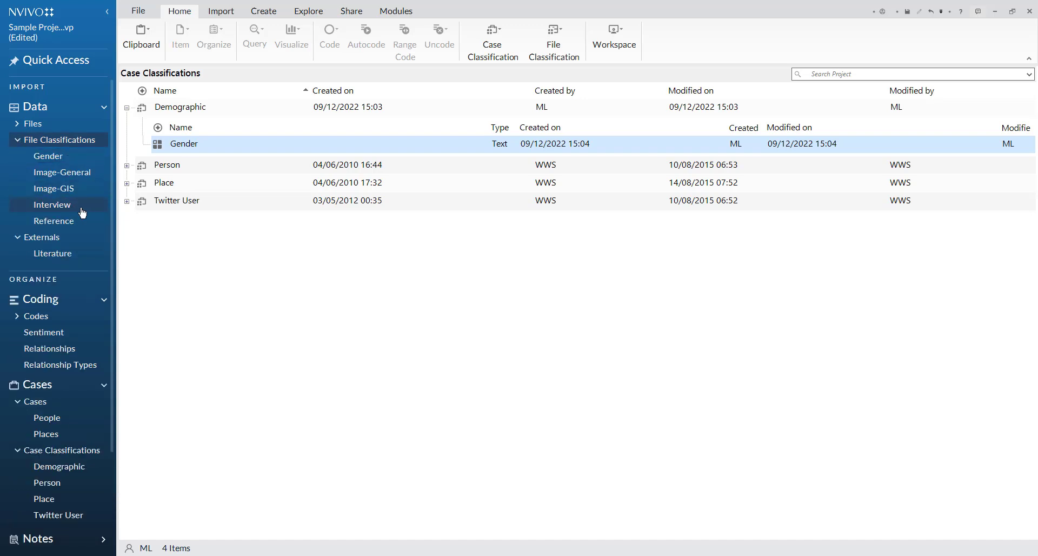
{"action": "left_click", "coordinate": [48, 156]}
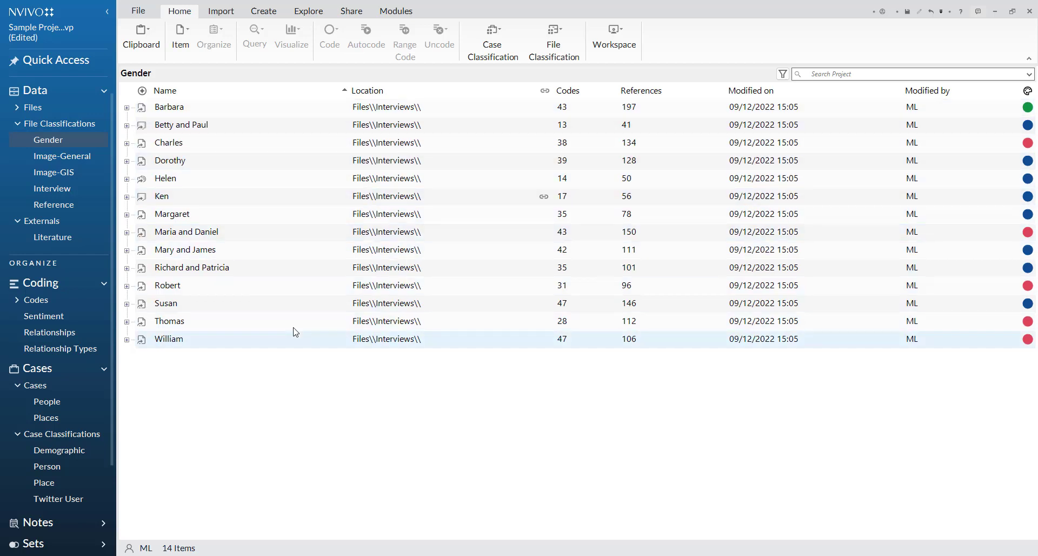
- Create cases from all interview files in the Gender file classification and assign them to the Demographic case classification
{"action": "left_click", "coordinate": [284, 304]}
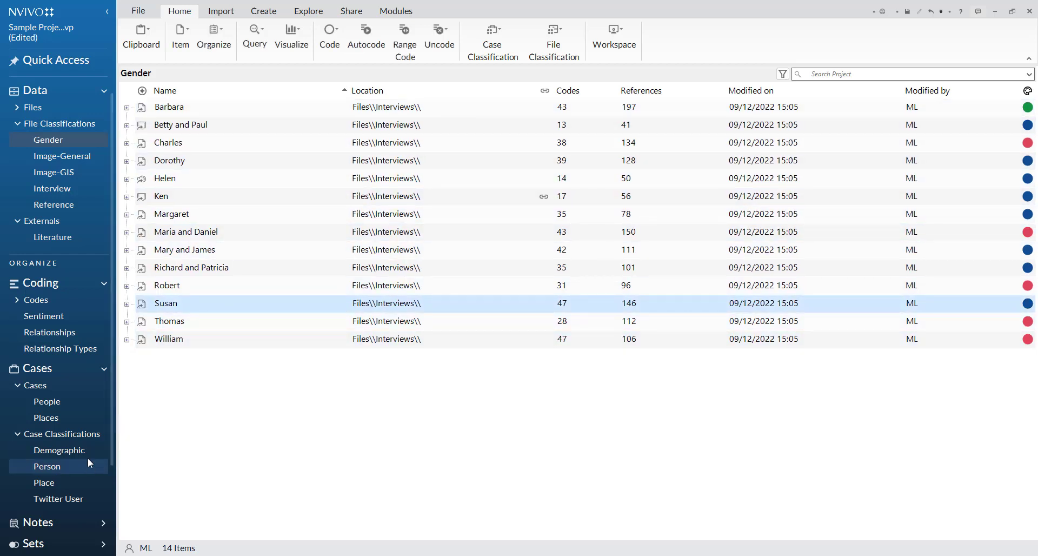
{"action": "left_click", "coordinate": [273, 361]}
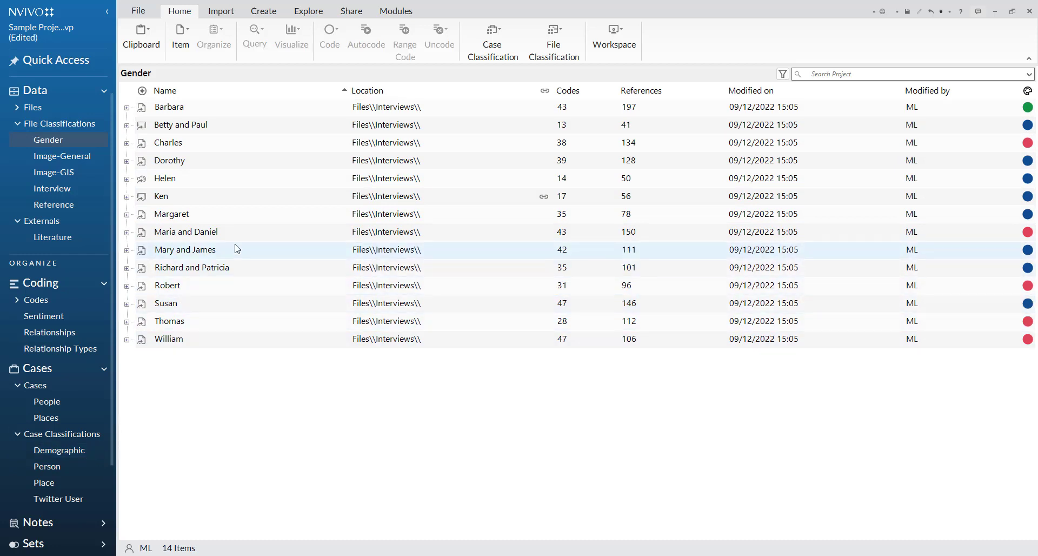
{"action": "left_click", "coordinate": [227, 196]}
{"action": "left_click", "coordinate": [220, 111]}
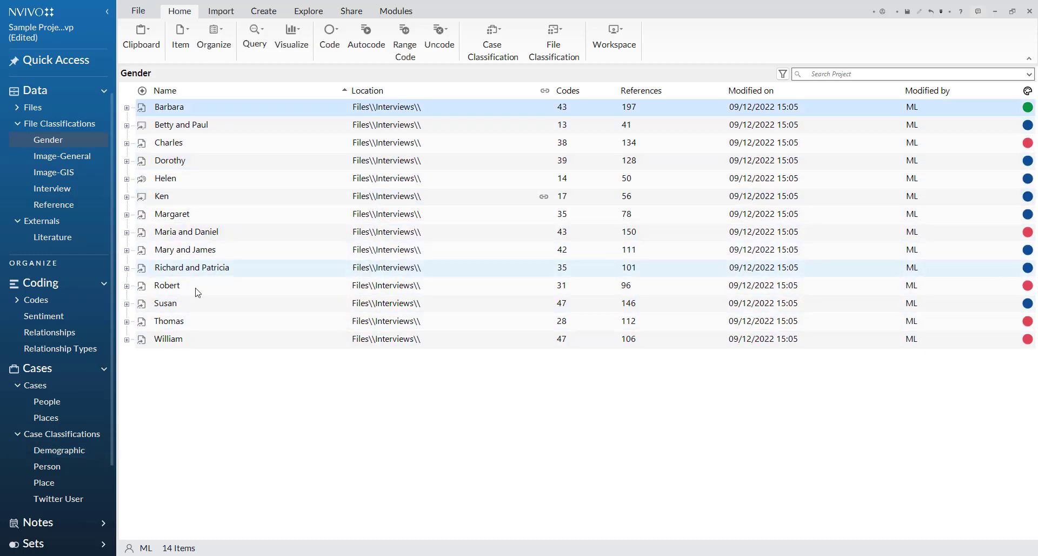
{"action": "left_click", "coordinate": [195, 343], "text": "shift"}
{"action": "right_click", "coordinate": [236, 247]}
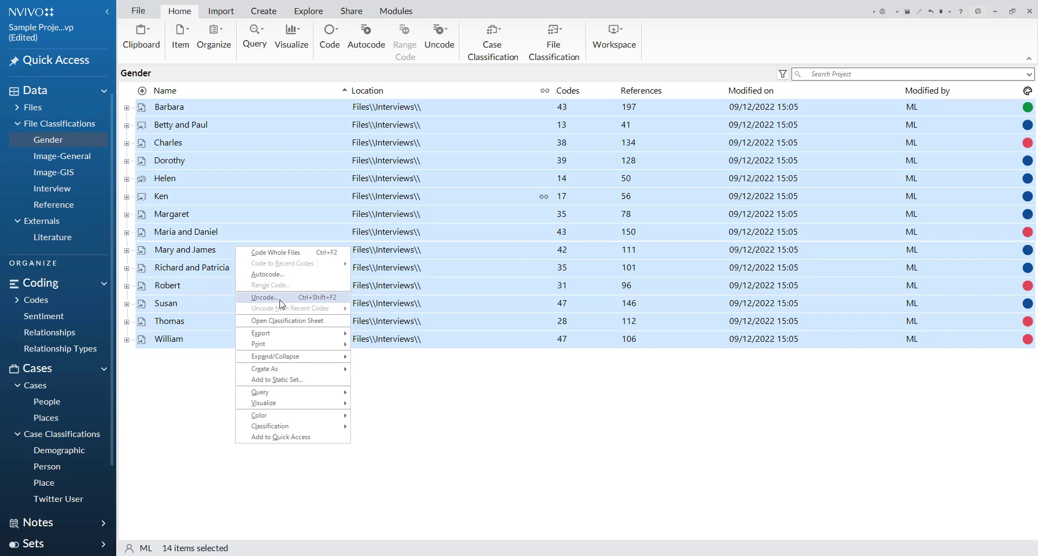
{"action": "mouse_move", "coordinate": [310, 427]}
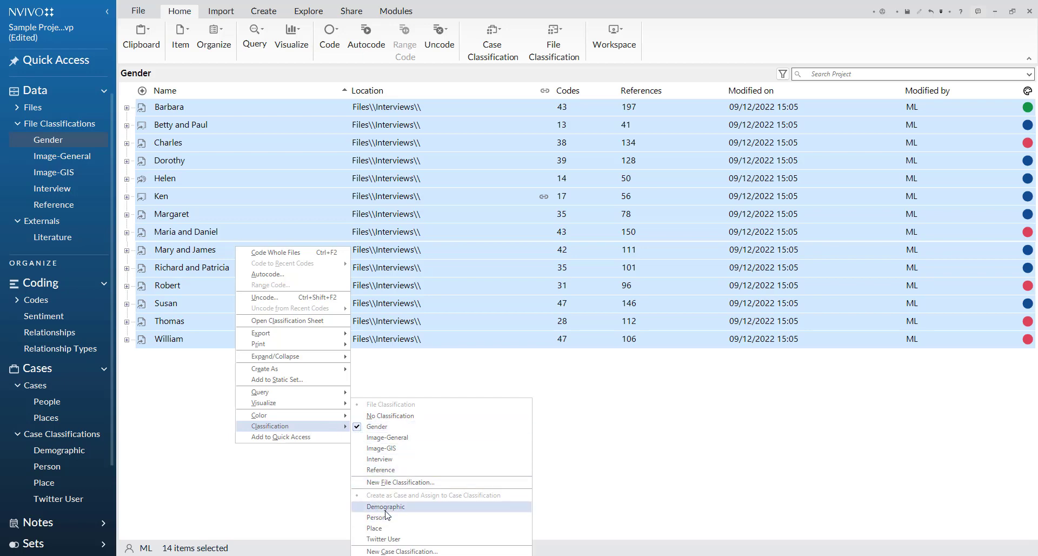
{"action": "left_click", "coordinate": [415, 512]}
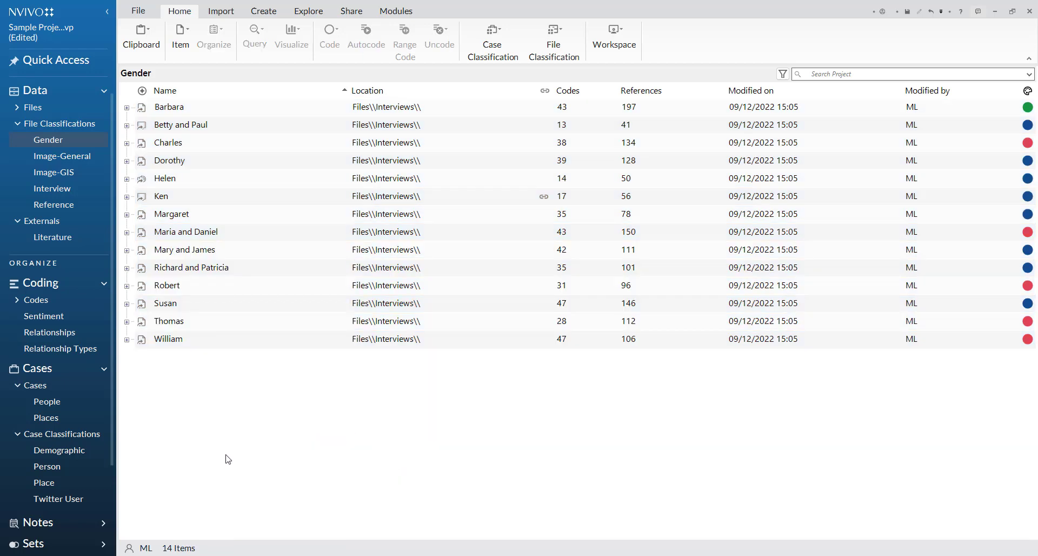
- Open the classification sheet for all cases in the Demographic case classification
{"action": "left_click", "coordinate": [73, 457]}
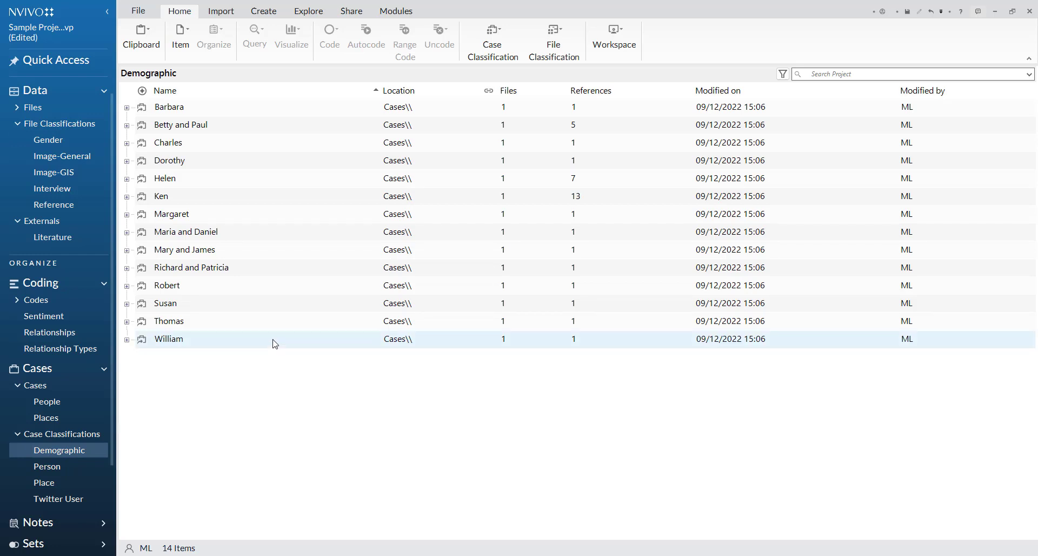
{"action": "key", "text": "ctrl+a"}
{"action": "right_click", "coordinate": [273, 199]}
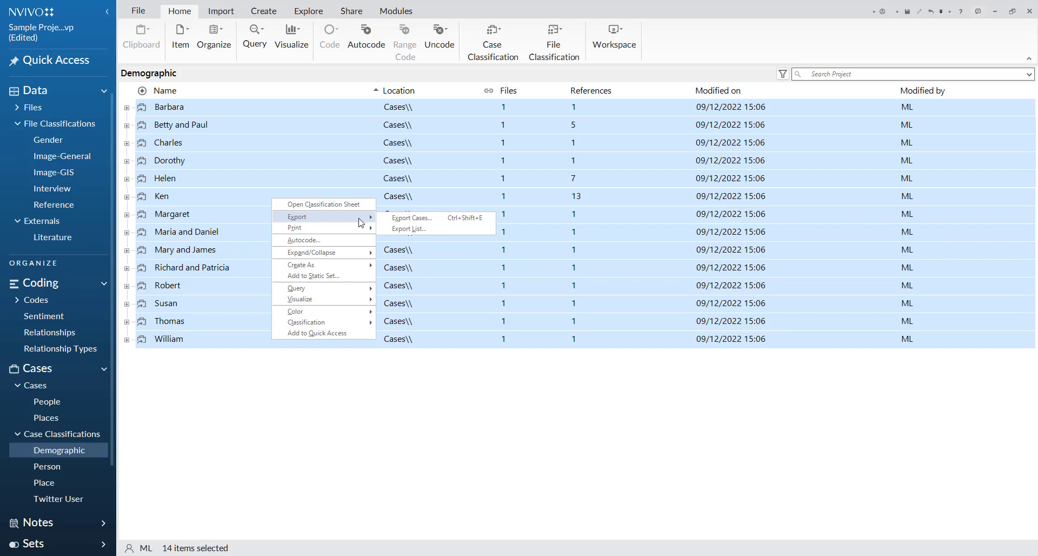
{"action": "left_click", "coordinate": [324, 204]}
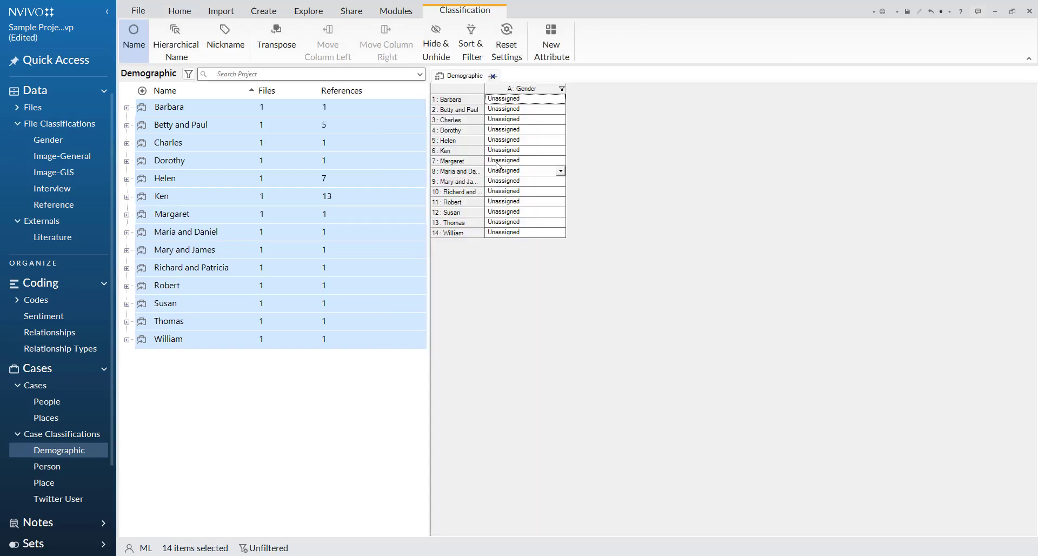
- In the classification sheet, set Gender to Other for the case in row 2, Male for row 3 and Female for row 4
{"action": "left_click", "coordinate": [560, 109]}
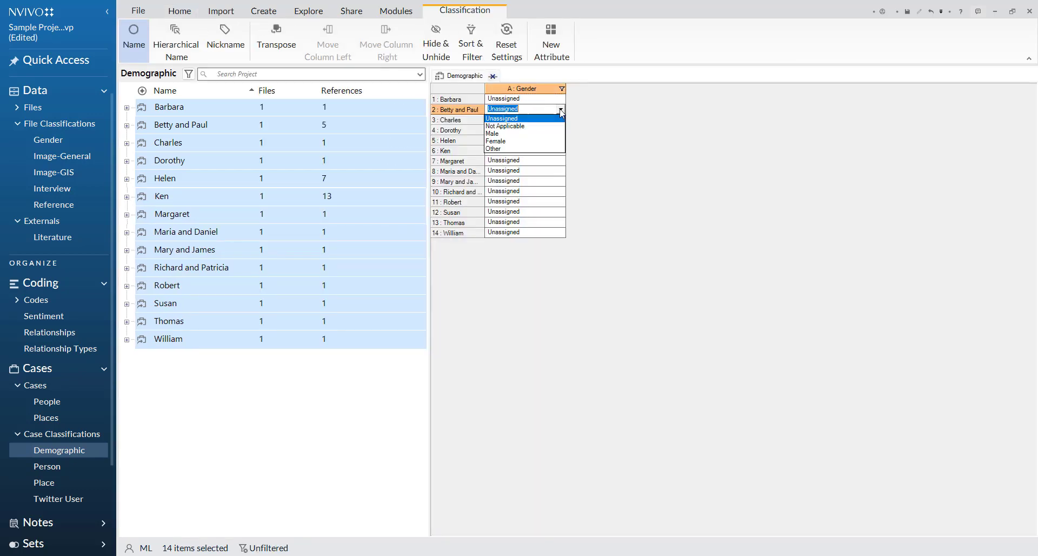
{"action": "left_click", "coordinate": [554, 149]}
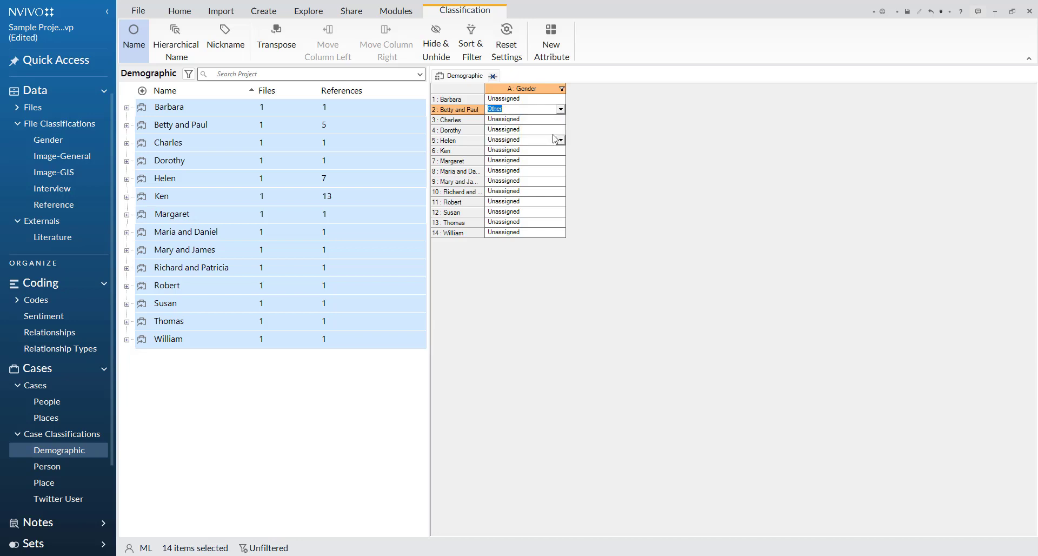
{"action": "left_click", "coordinate": [560, 119]}
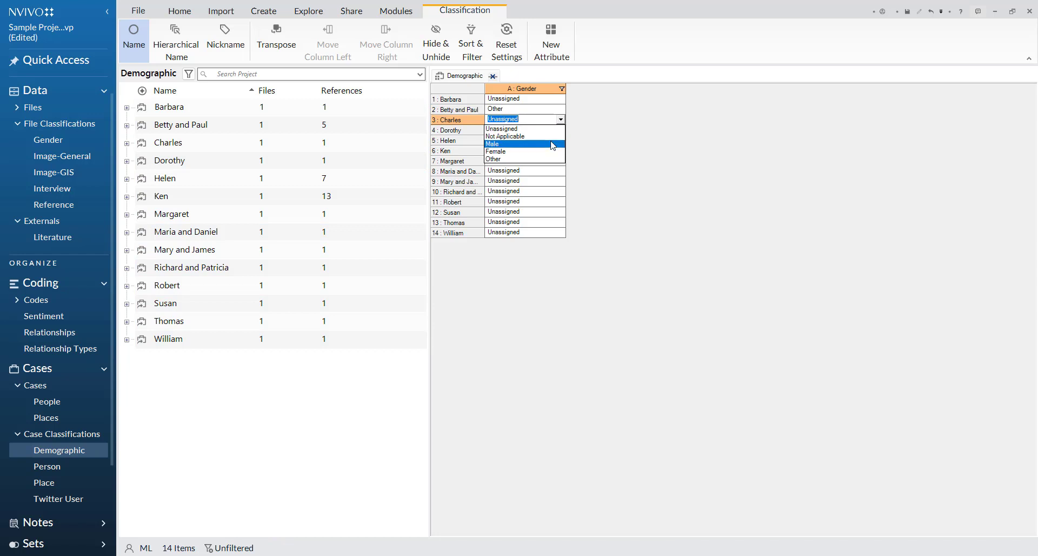
{"action": "left_click", "coordinate": [548, 146]}
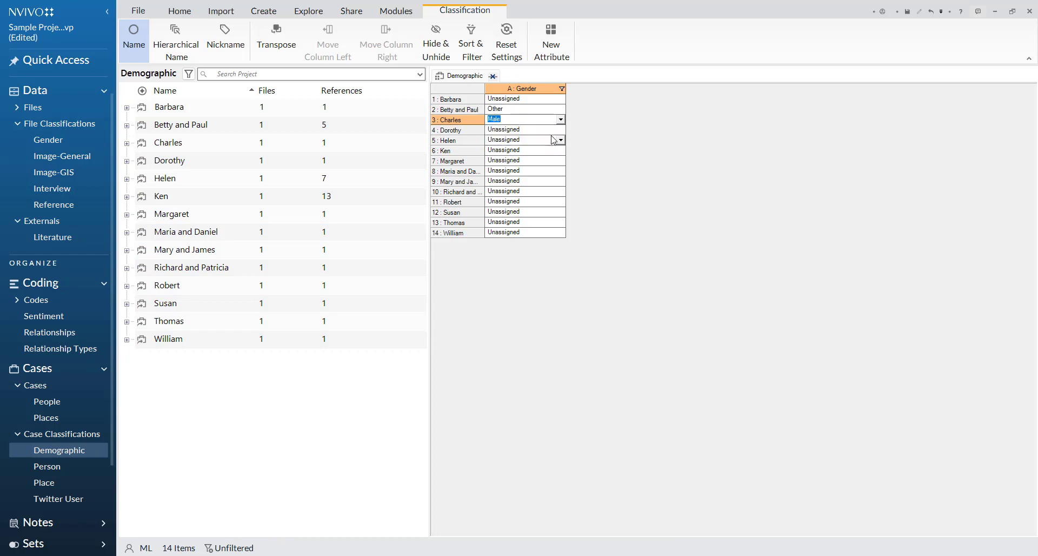
{"action": "left_click", "coordinate": [561, 131]}
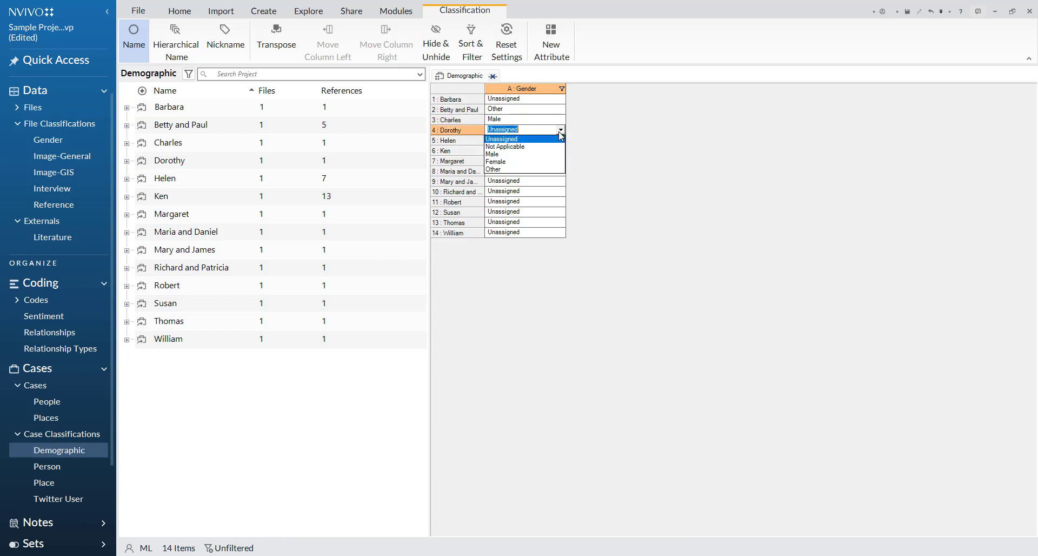
{"action": "left_click", "coordinate": [551, 162]}
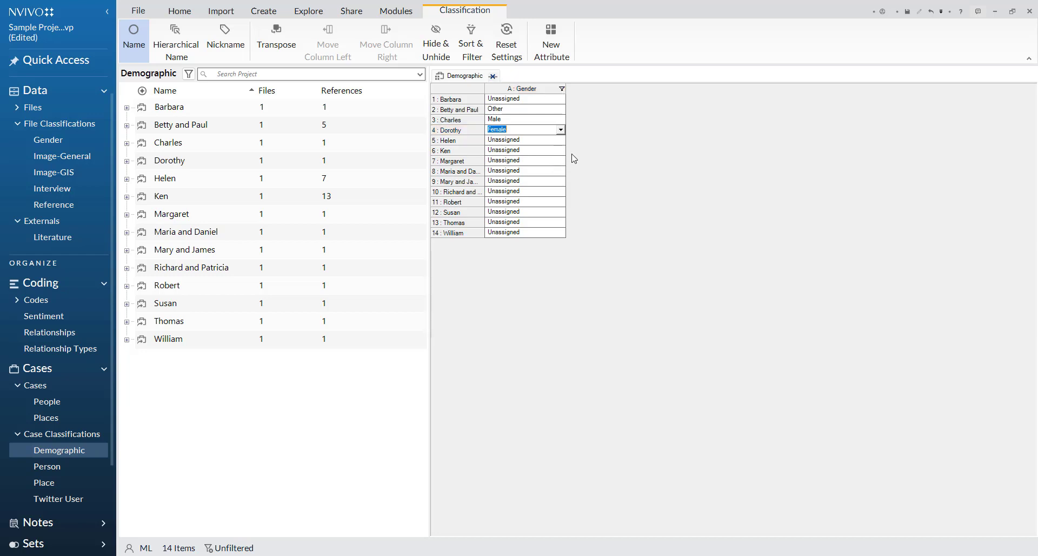
- Set Gender to Female for the cases in rows 5 and 7, and to Male for the case in row 6
{"action": "left_click", "coordinate": [561, 140]}
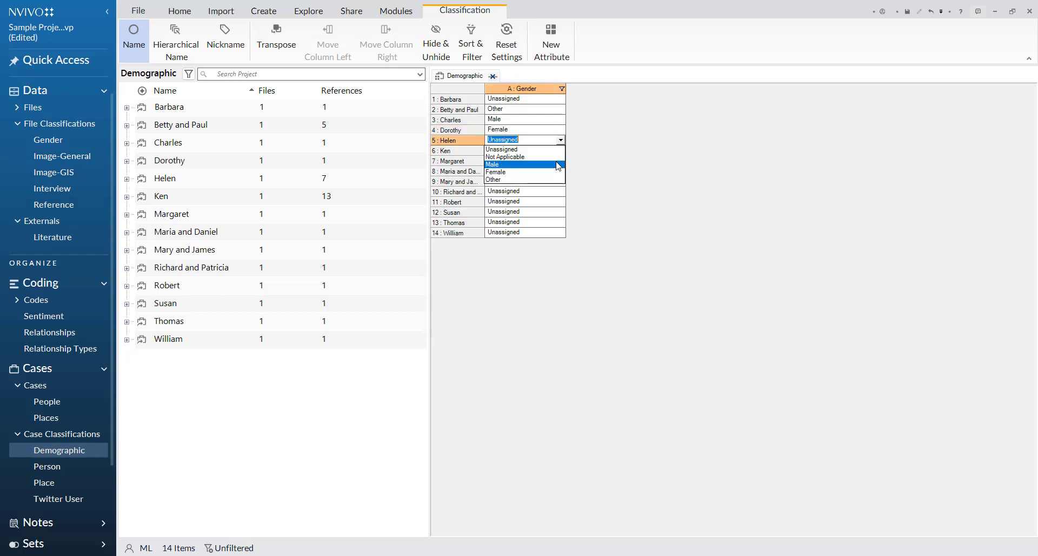
{"action": "left_click", "coordinate": [557, 172]}
{"action": "left_click", "coordinate": [560, 150]}
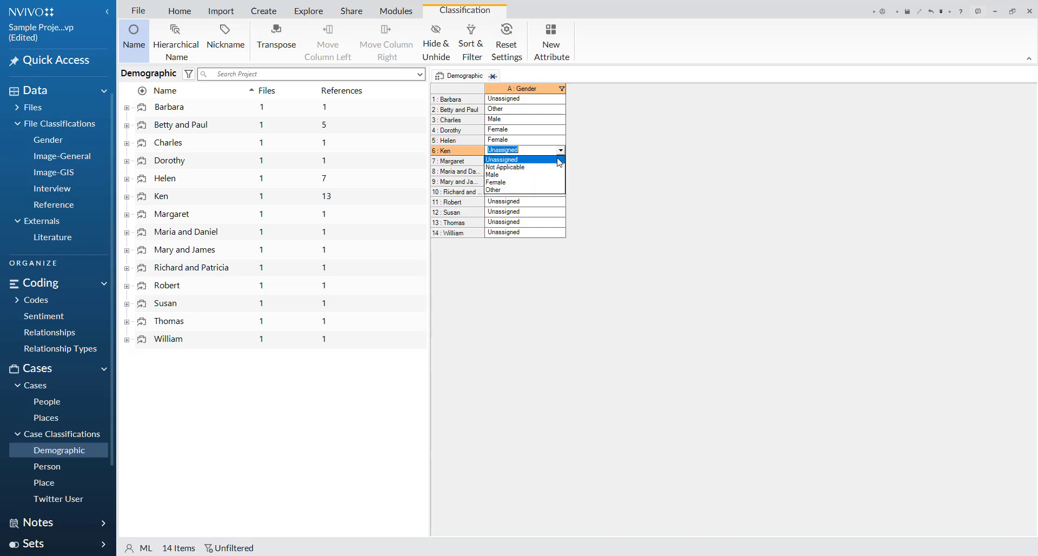
{"action": "left_click", "coordinate": [557, 174]}
{"action": "left_click", "coordinate": [560, 161]}
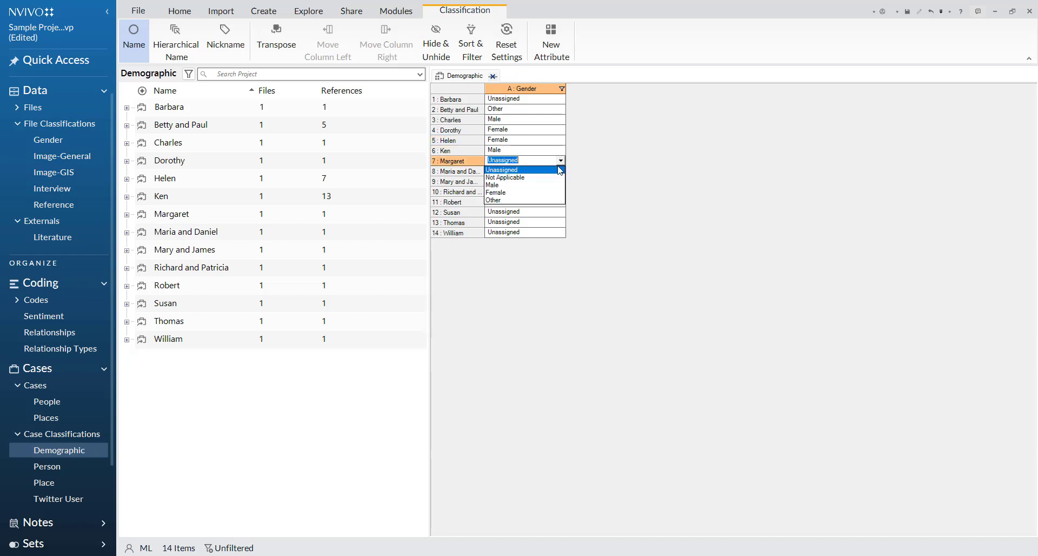
{"action": "left_click", "coordinate": [557, 192]}
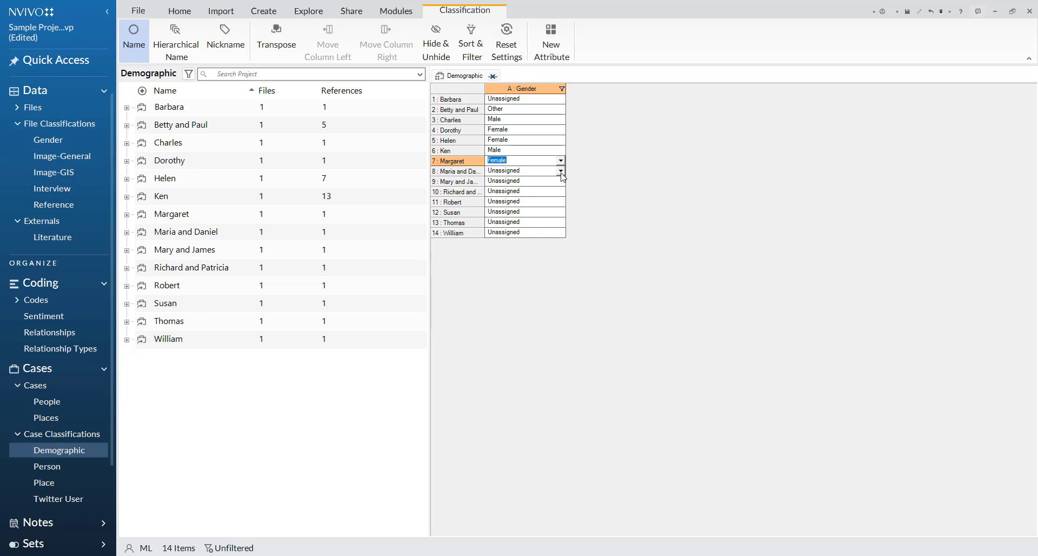
- Set Gender to Other for the cases in rows 8, 10 and 11, and to Female for the case in row 9
{"action": "left_click", "coordinate": [560, 171]}
{"action": "left_click", "coordinate": [539, 211]}
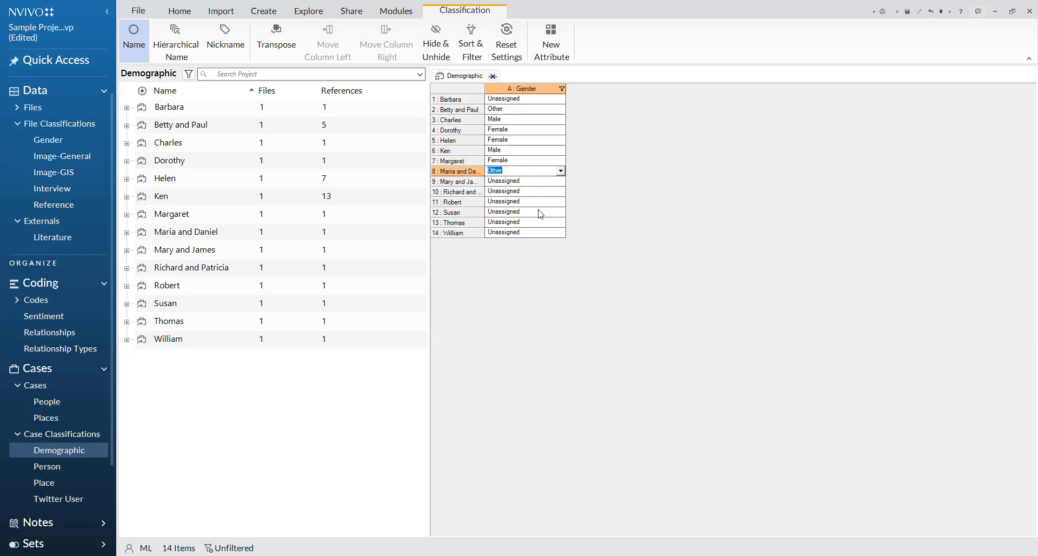
{"action": "left_click", "coordinate": [561, 181]}
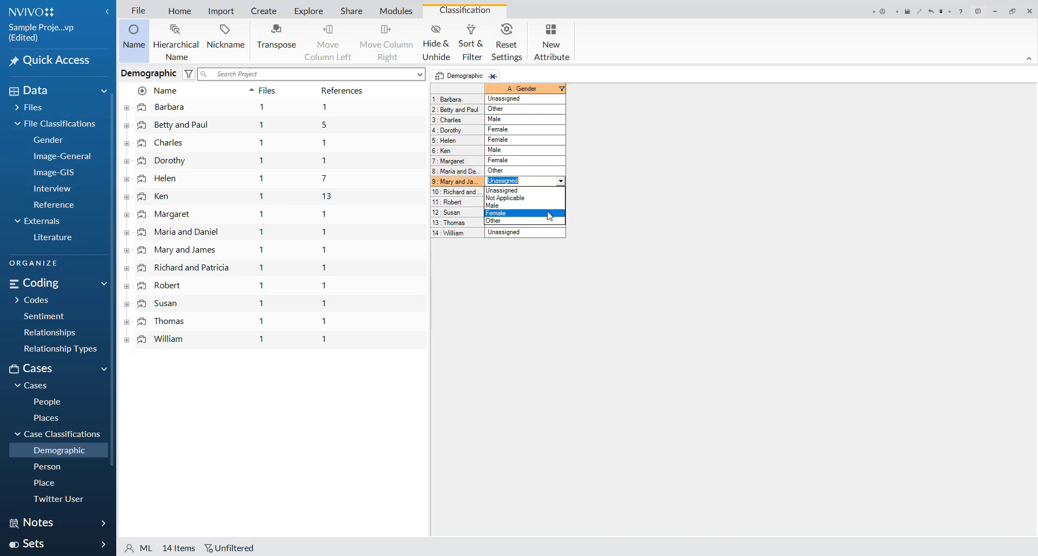
{"action": "left_click", "coordinate": [550, 215]}
{"action": "left_click", "coordinate": [561, 192]}
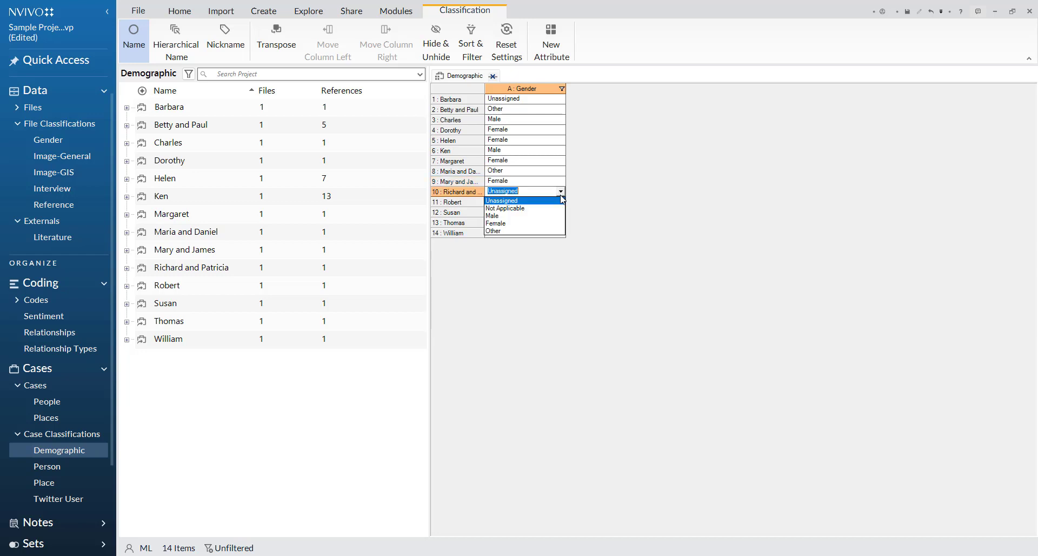
{"action": "left_click", "coordinate": [548, 231]}
{"action": "left_click", "coordinate": [560, 202]}
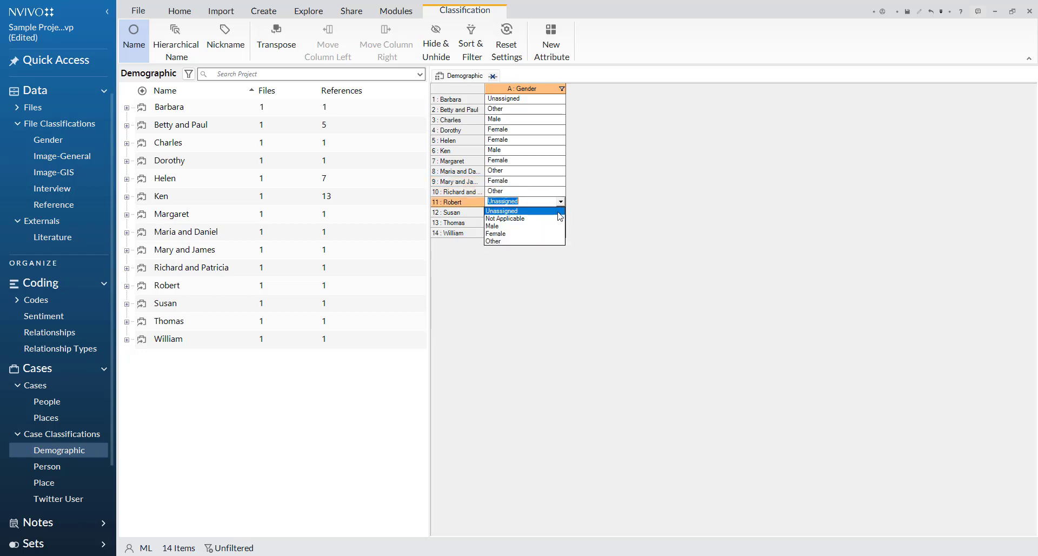
{"action": "left_click", "coordinate": [546, 242]}
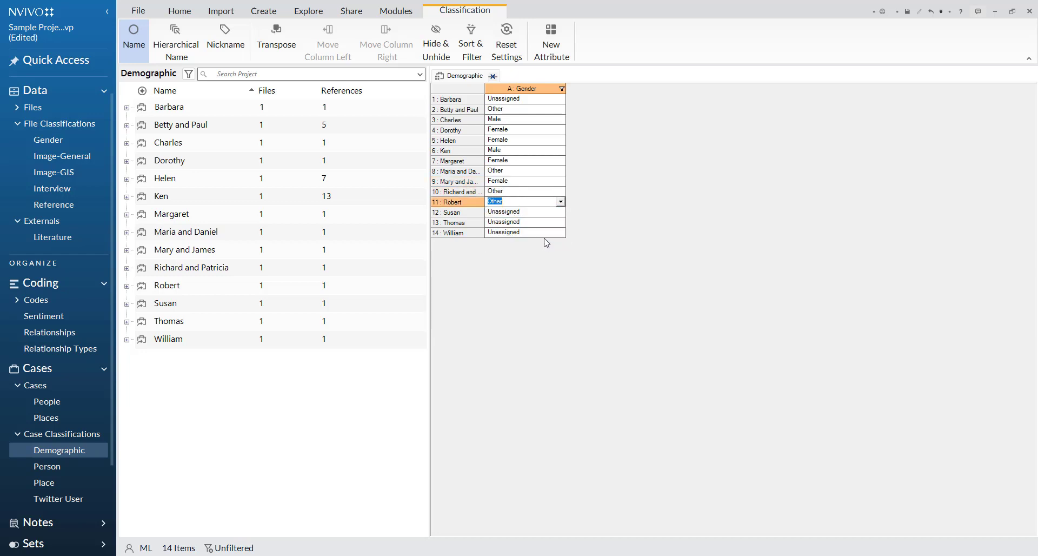
- Set Gender to Female for row 12 and Male for row 13, and assign a Gender value to the case in row 14
{"action": "left_click", "coordinate": [560, 212]}
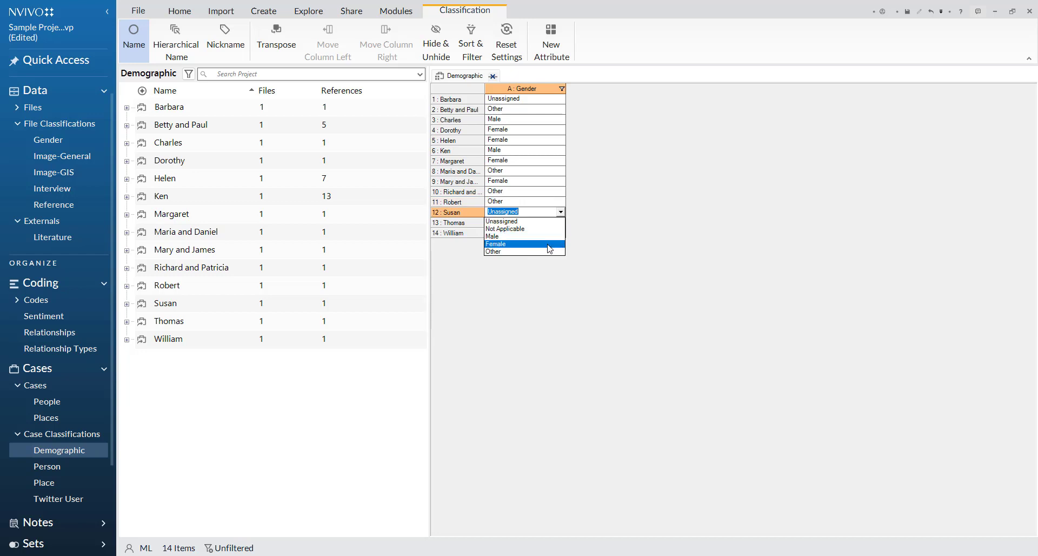
{"action": "left_click", "coordinate": [551, 244]}
{"action": "left_click", "coordinate": [560, 222]}
{"action": "left_click", "coordinate": [551, 247]}
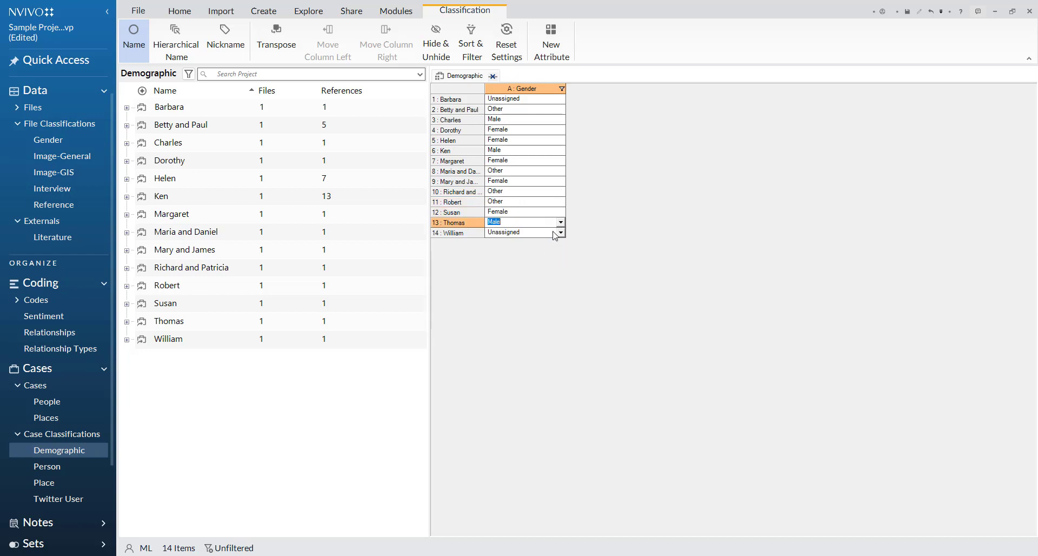
{"action": "left_click", "coordinate": [560, 232]}
{"action": "left_click", "coordinate": [546, 258]}
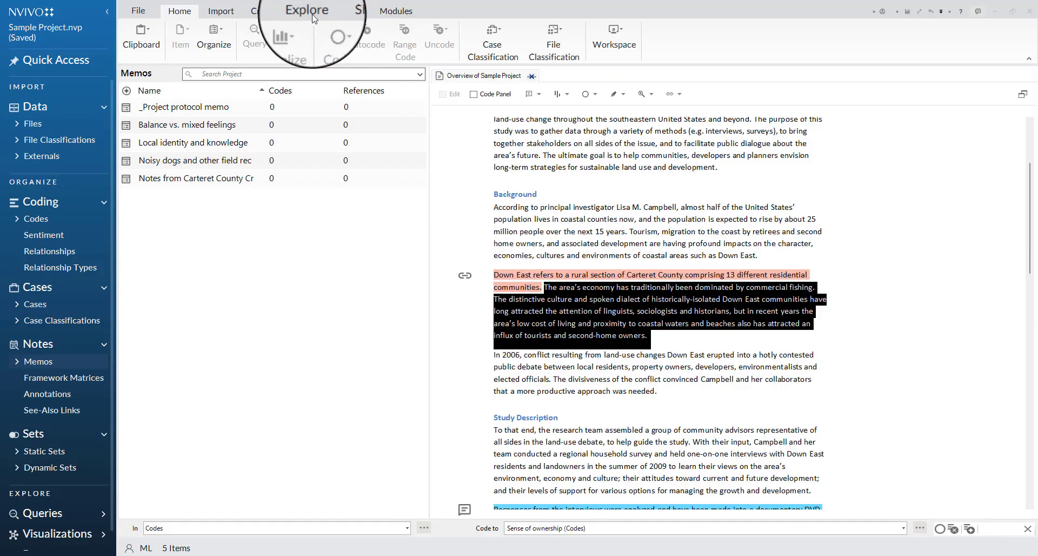
- Run a Word Frequency query on files and externals with a minimum word length of 5, and show the results as a word cloud
{"action": "left_click", "coordinate": [311, 12]}
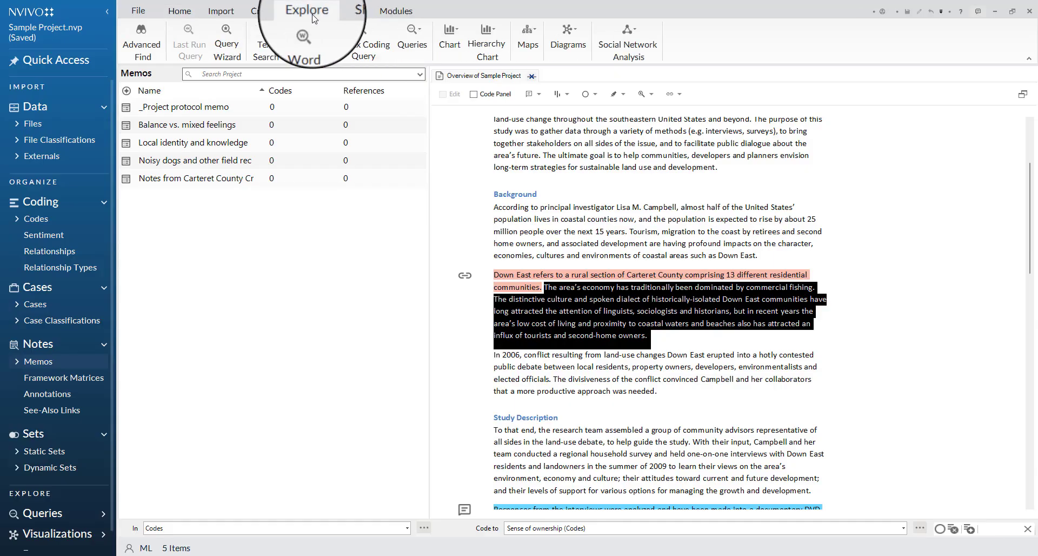
{"action": "left_click", "coordinate": [320, 68]}
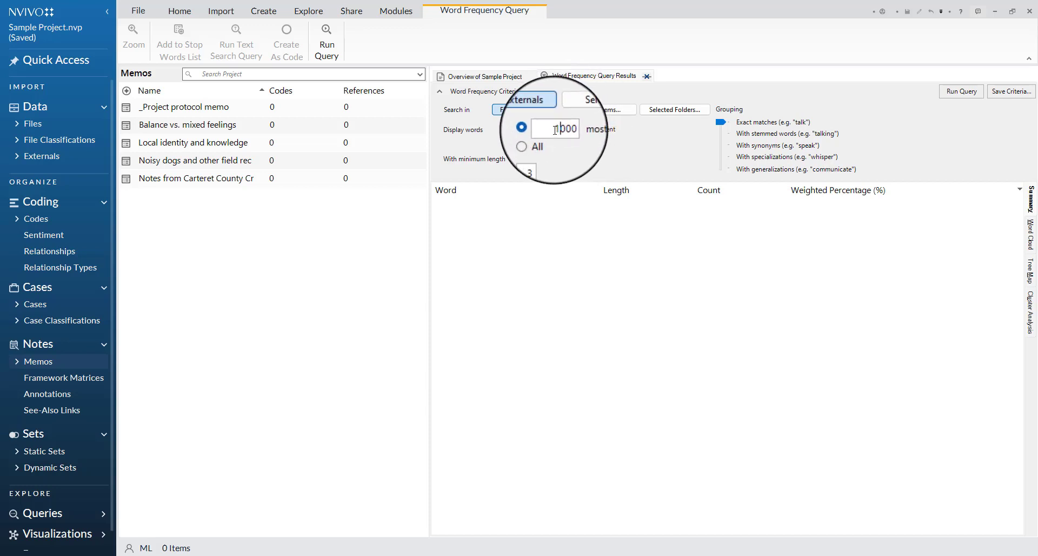
{"action": "double_click", "coordinate": [546, 161]}
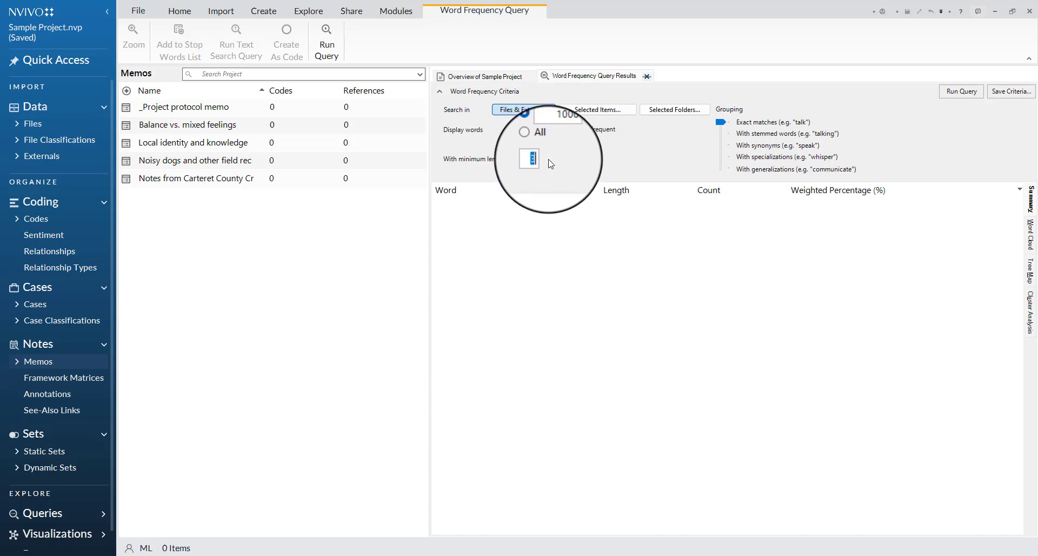
{"action": "type", "text": "5"}
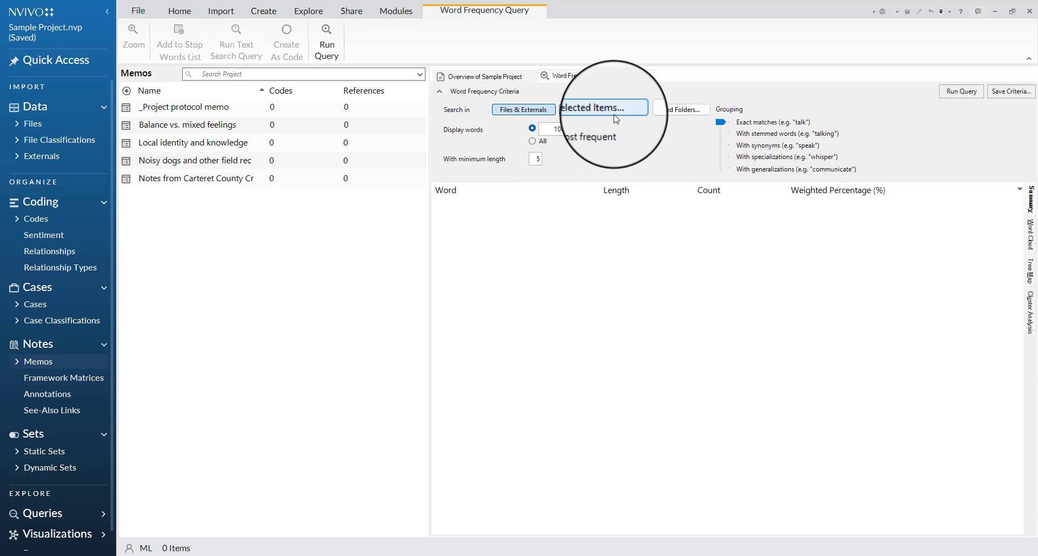
{"action": "left_click", "coordinate": [969, 96]}
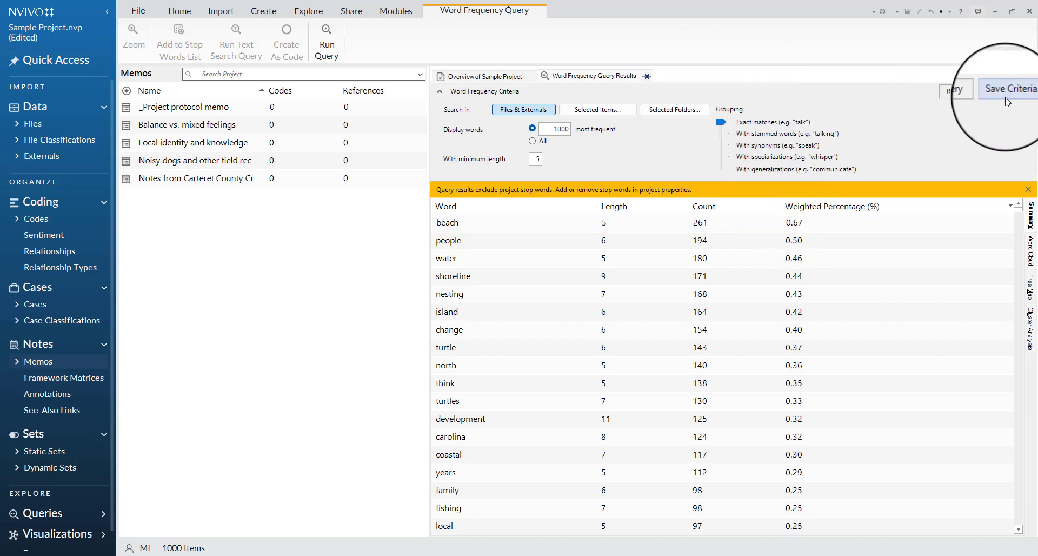
{"action": "left_click", "coordinate": [1032, 249]}
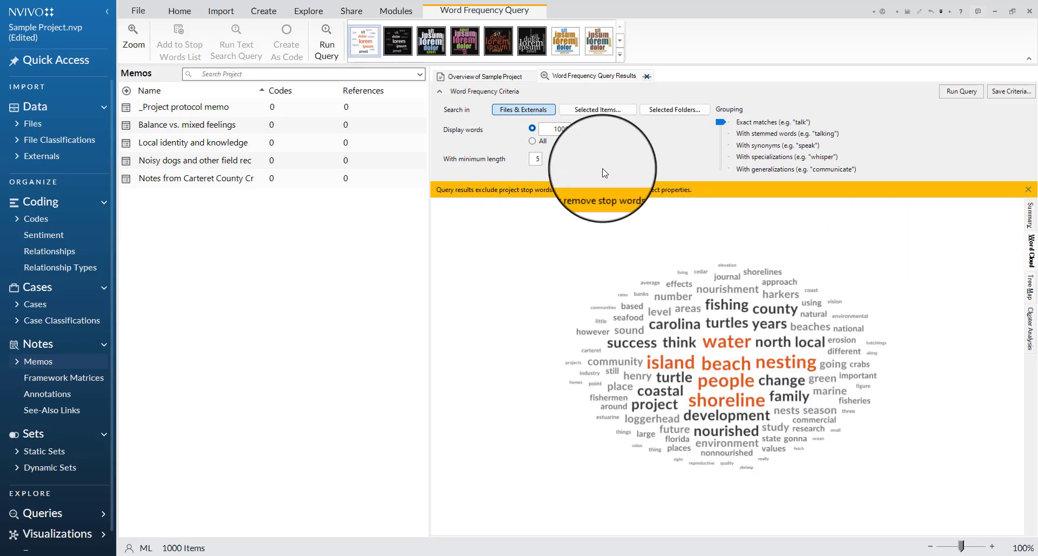
- Dismiss the stop words notice, rerun the word frequency query grouped with stemmed words, and show the summary of results
{"action": "left_click", "coordinate": [1034, 185]}
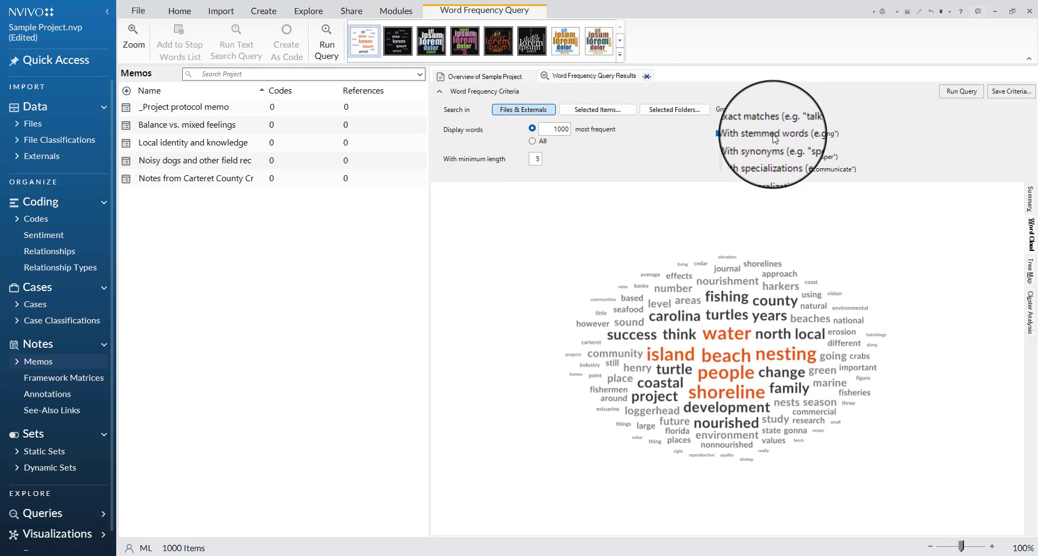
{"action": "left_click", "coordinate": [962, 91]}
{"action": "left_click", "coordinate": [1026, 221]}
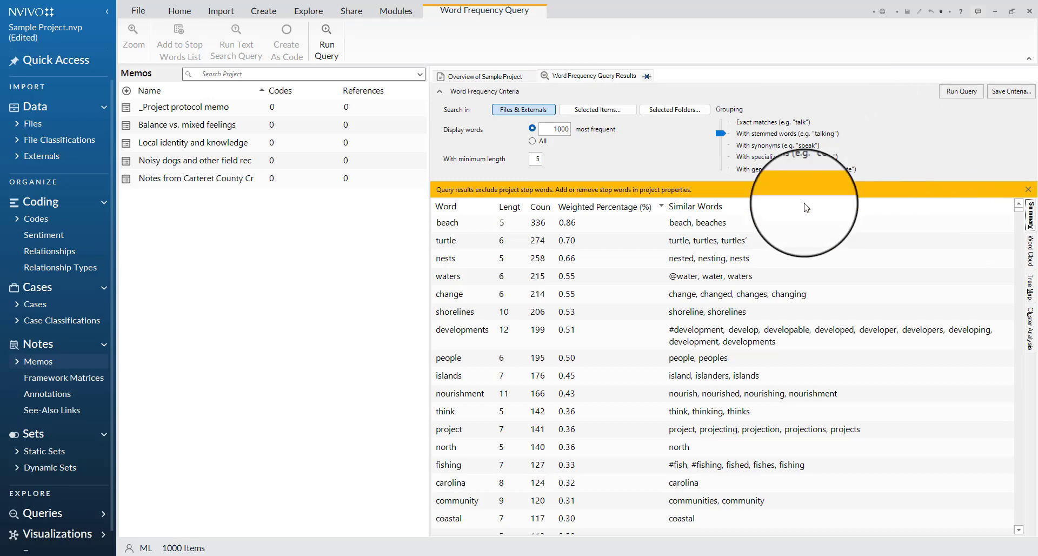
- Rerun the word frequency query grouped with specializations, look through the similar words, and switch to the word cloud
{"action": "left_click", "coordinate": [746, 161]}
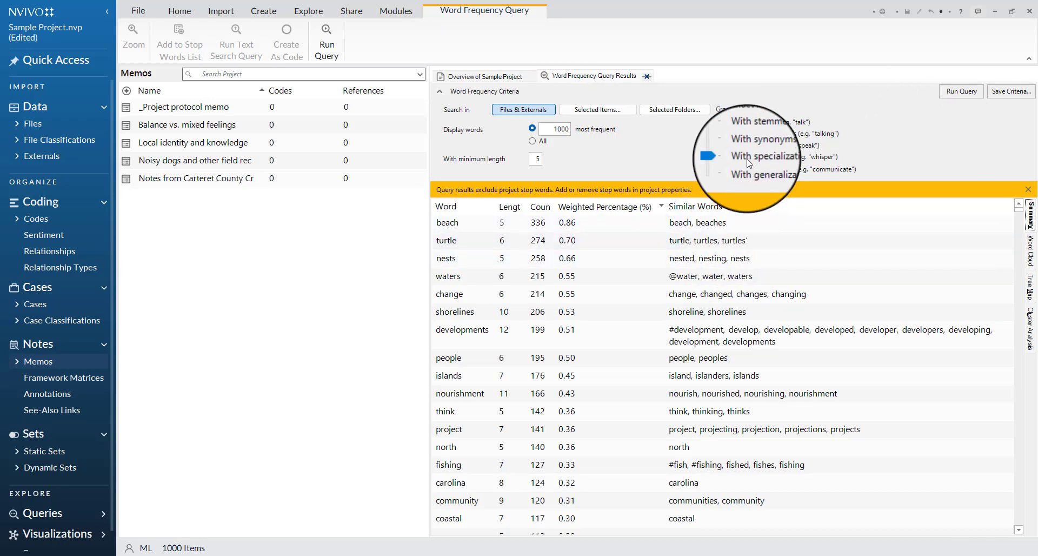
{"action": "left_click", "coordinate": [952, 91]}
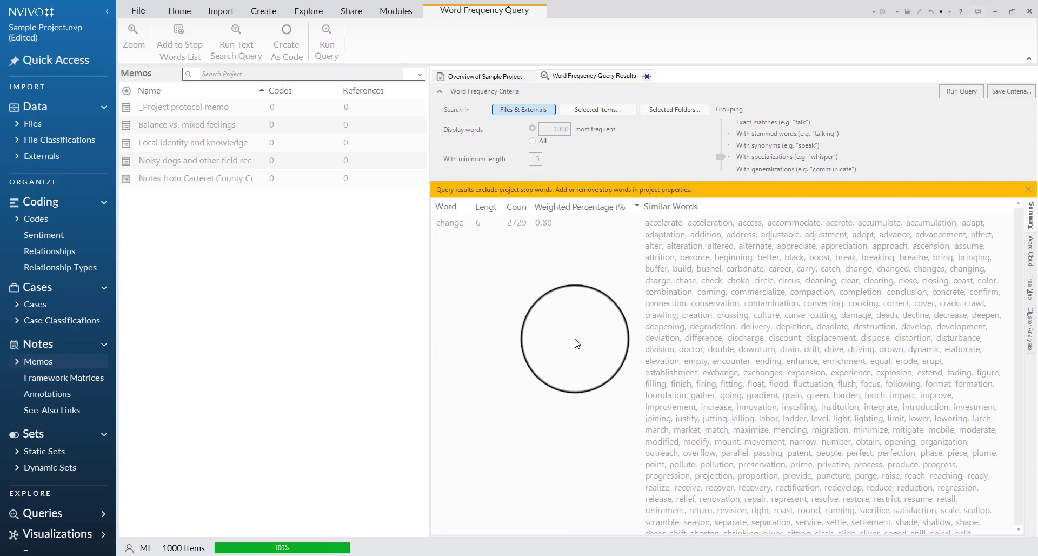
{"action": "scroll", "coordinate": [576, 343], "scroll_direction": "down", "scroll_amount": 10}
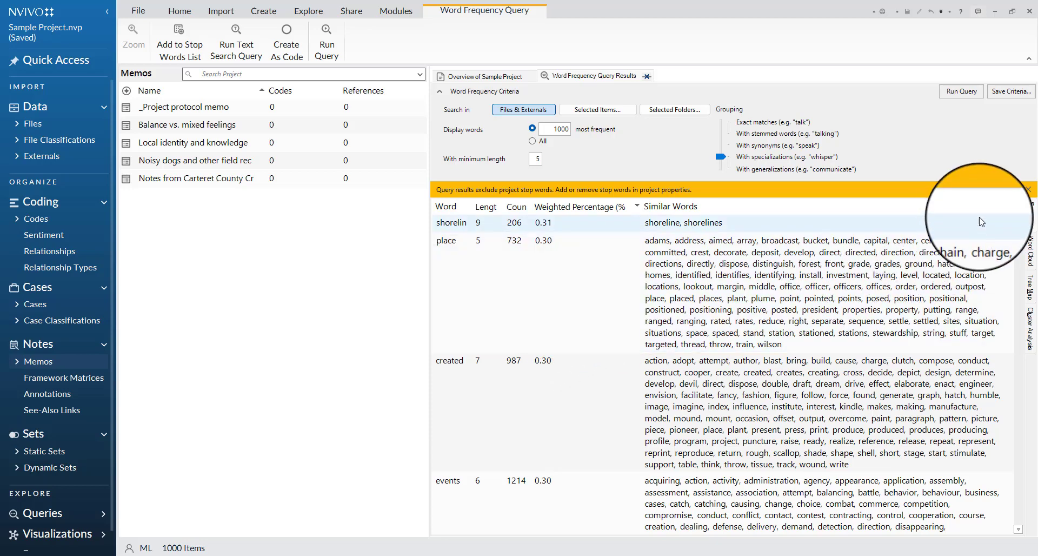
{"action": "left_click", "coordinate": [1029, 251]}
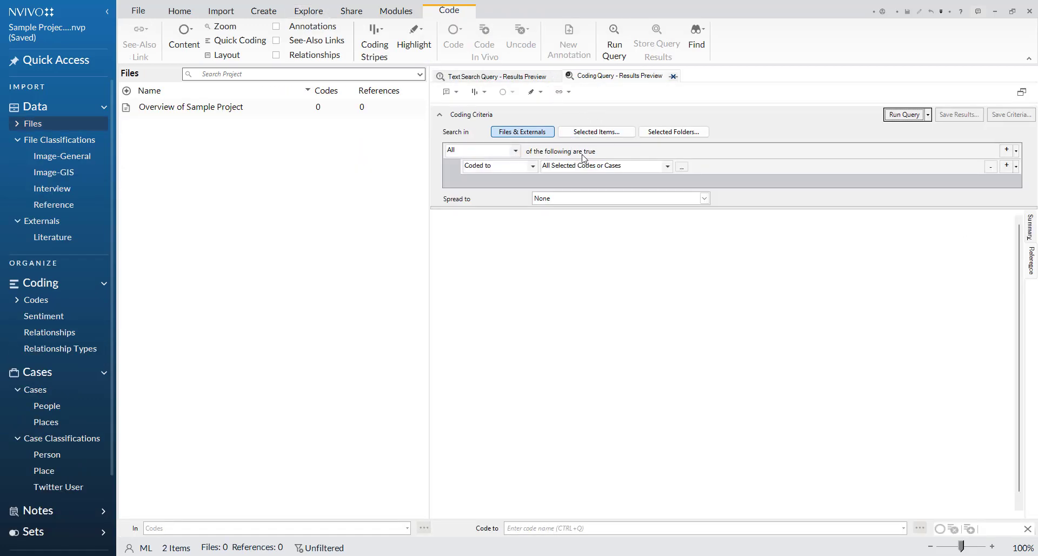
- Switch the coding query criterion to Any Selected Code or Case and back to All Selected Codes or Cases
{"action": "left_click", "coordinate": [661, 168]}
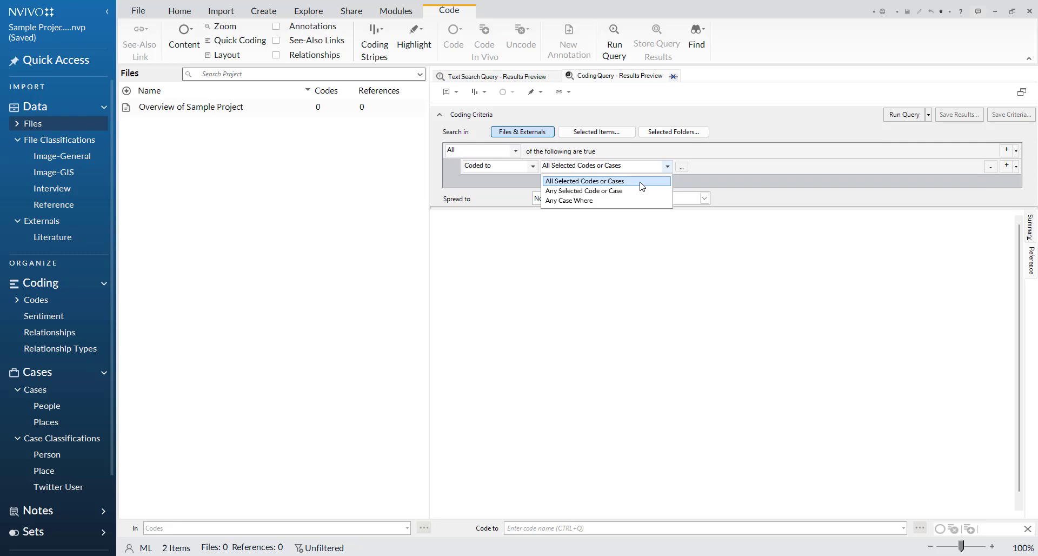
{"action": "left_click", "coordinate": [642, 186]}
{"action": "left_click", "coordinate": [640, 167]}
{"action": "left_click", "coordinate": [636, 192]}
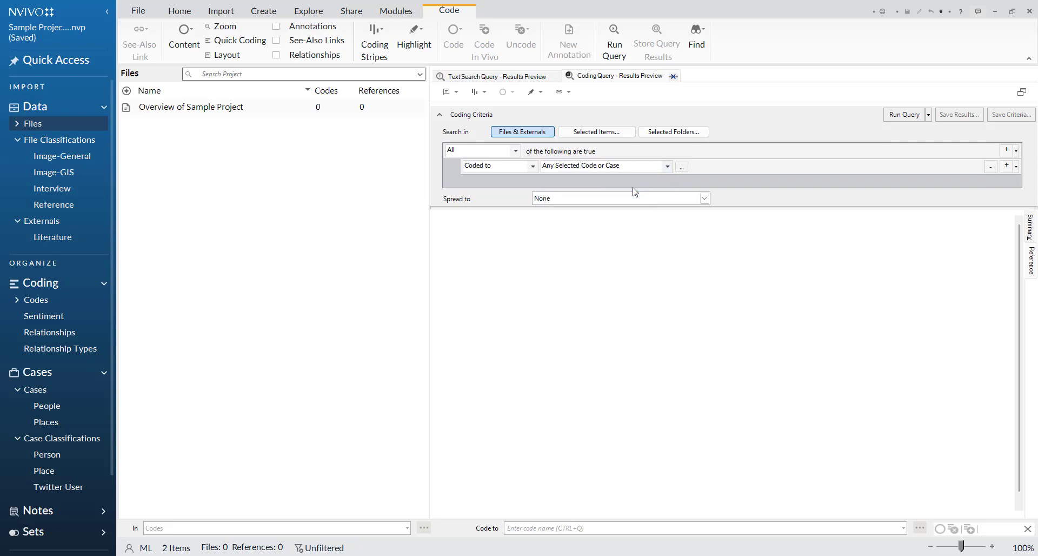
{"action": "left_click", "coordinate": [668, 168]}
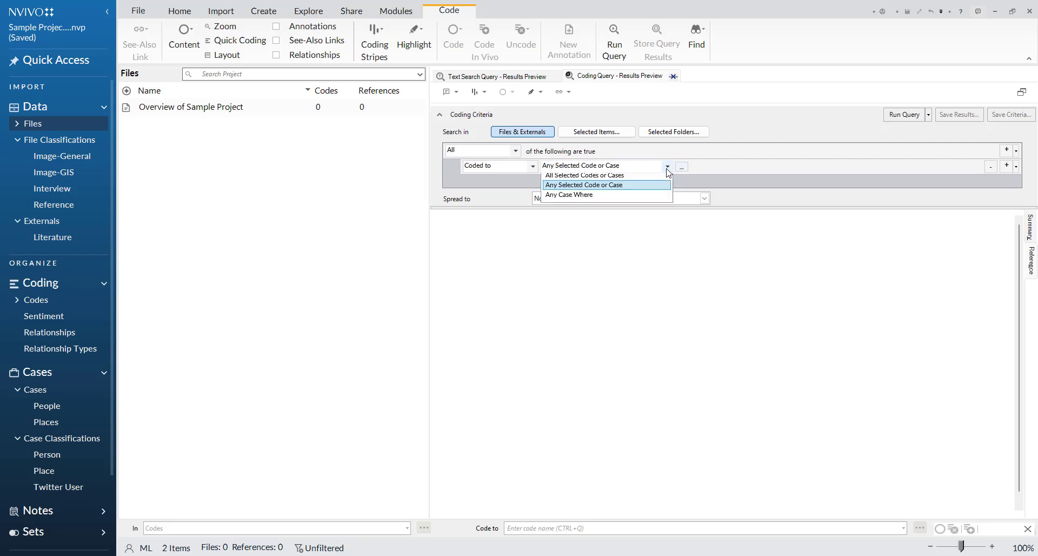
{"action": "left_click", "coordinate": [651, 176]}
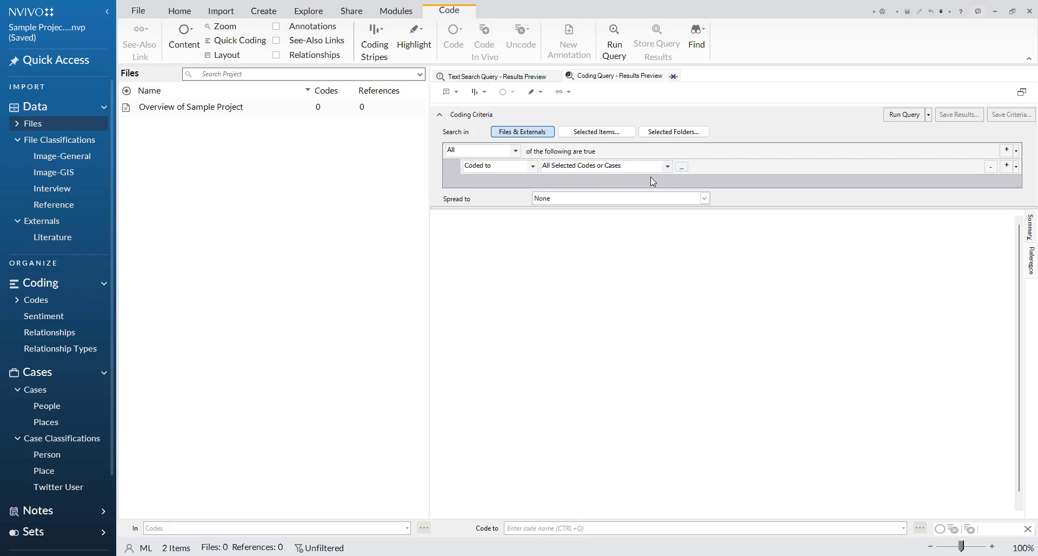
- Select the Economy code as the item for the coding query's first Coded to criterion
{"action": "left_click", "coordinate": [682, 167]}
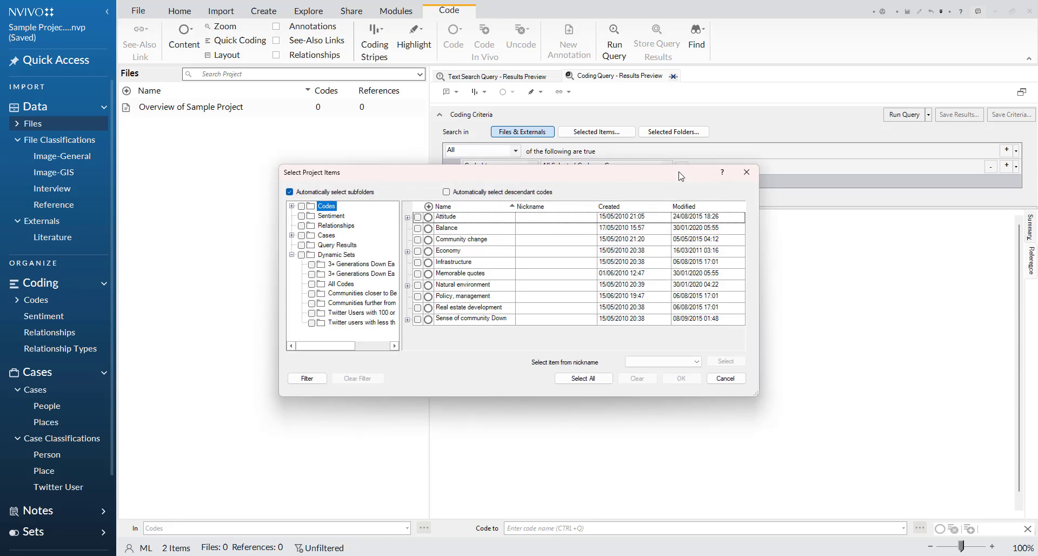
{"action": "left_click", "coordinate": [418, 252]}
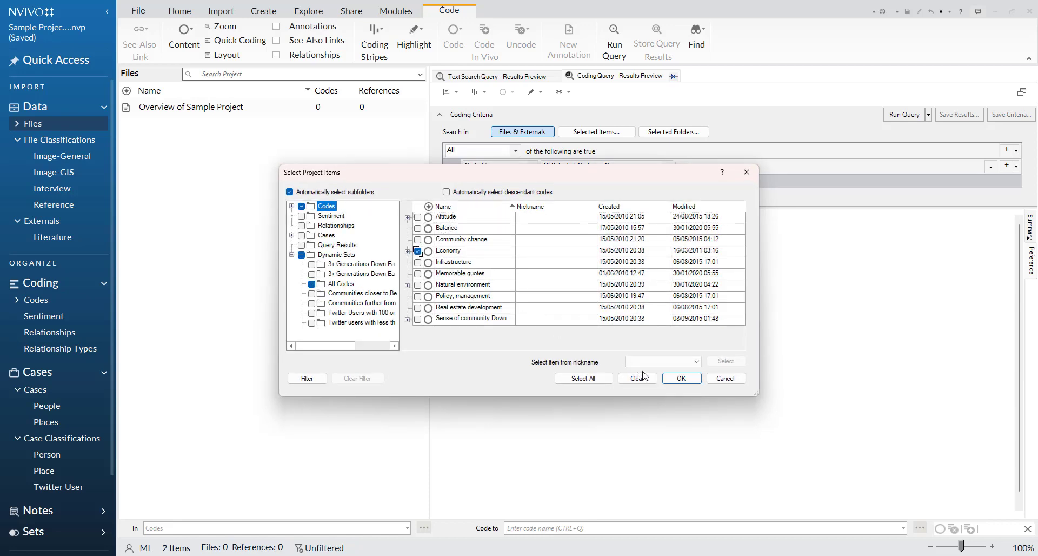
{"action": "left_click", "coordinate": [679, 379]}
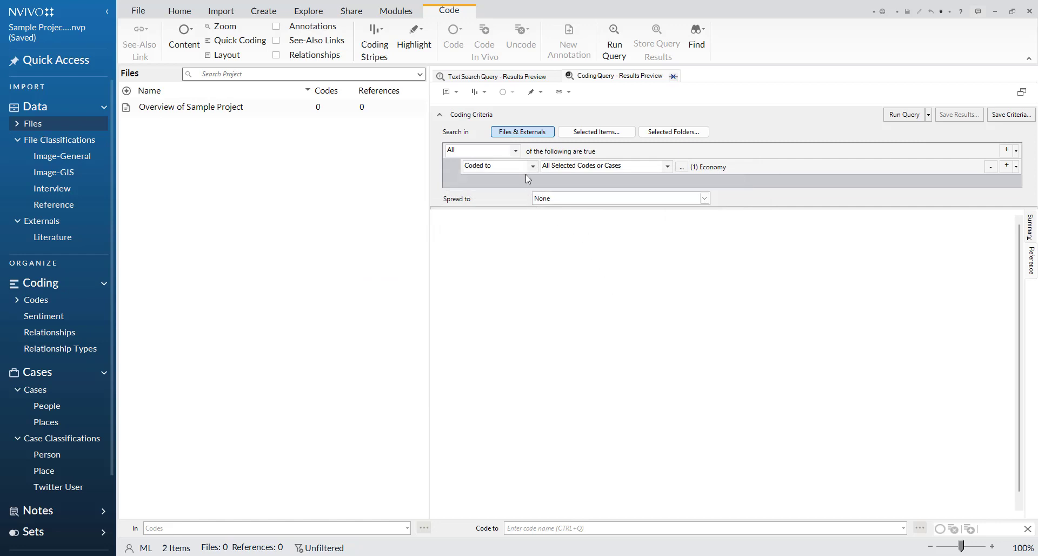
- Add a second Coded to criterion with the Natural environment code and run the coding query on files and externals
{"action": "left_click", "coordinate": [1007, 165]}
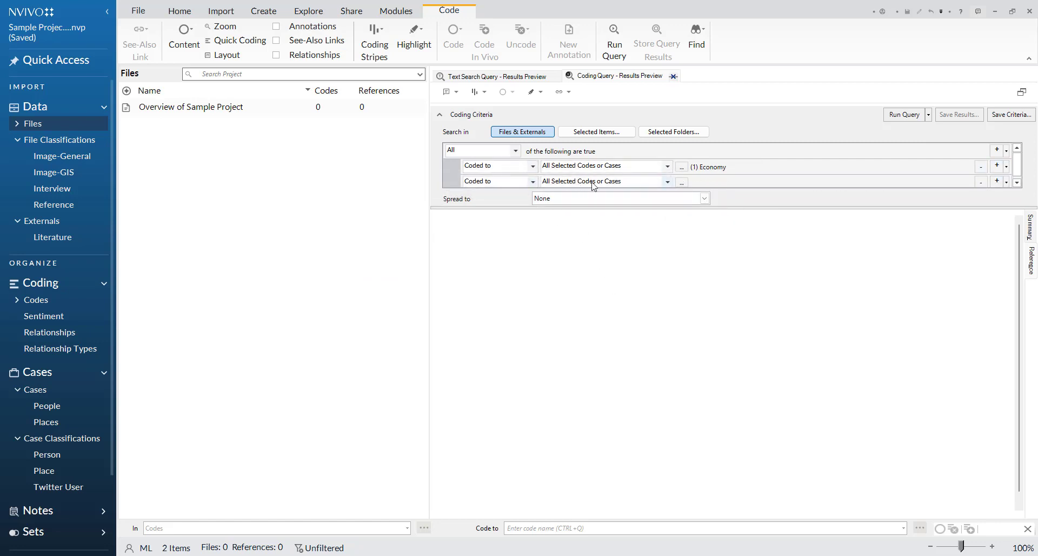
{"action": "left_click", "coordinate": [682, 182]}
{"action": "left_click", "coordinate": [476, 289]}
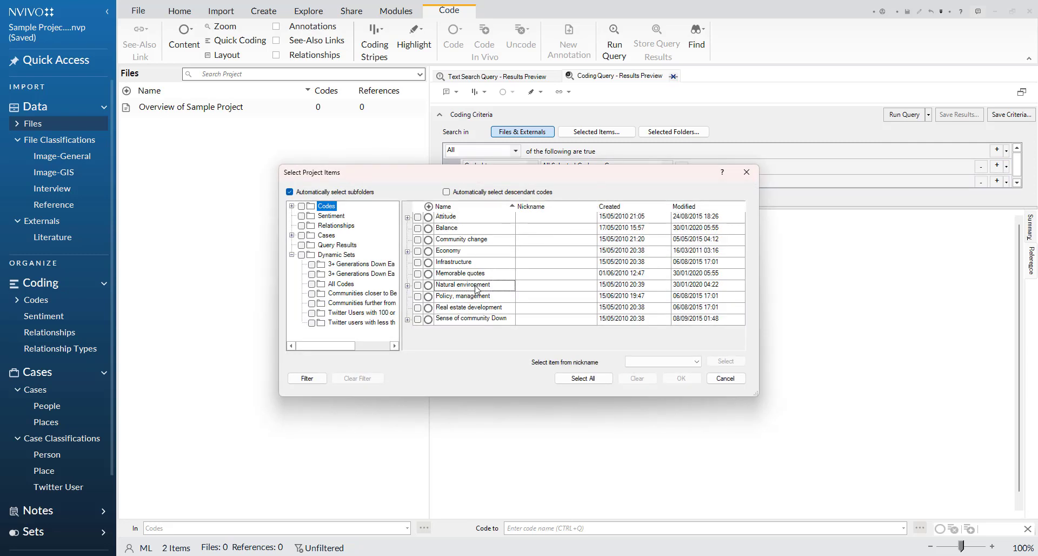
{"action": "left_click", "coordinate": [417, 285]}
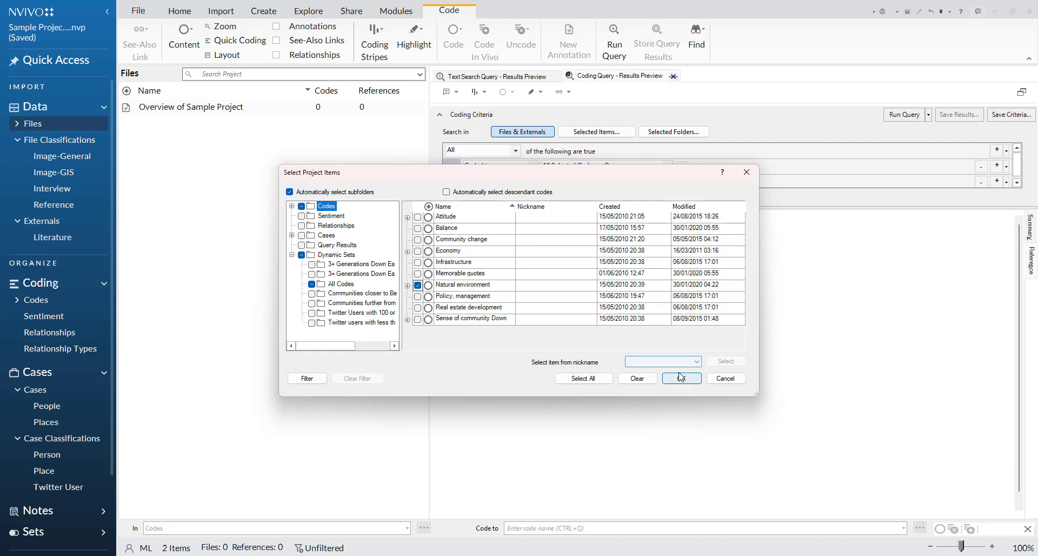
{"action": "left_click", "coordinate": [681, 376]}
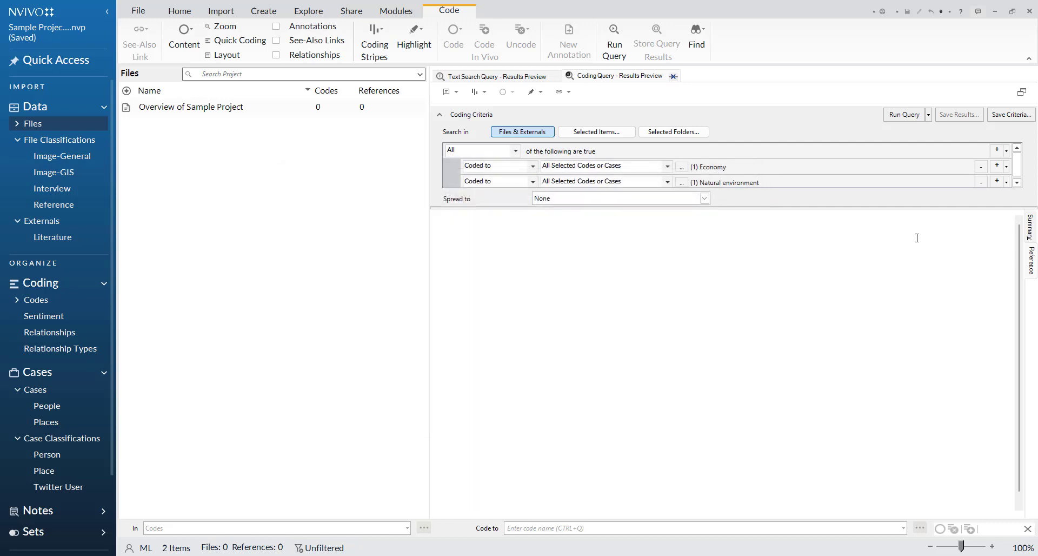
{"action": "left_click", "coordinate": [903, 115]}
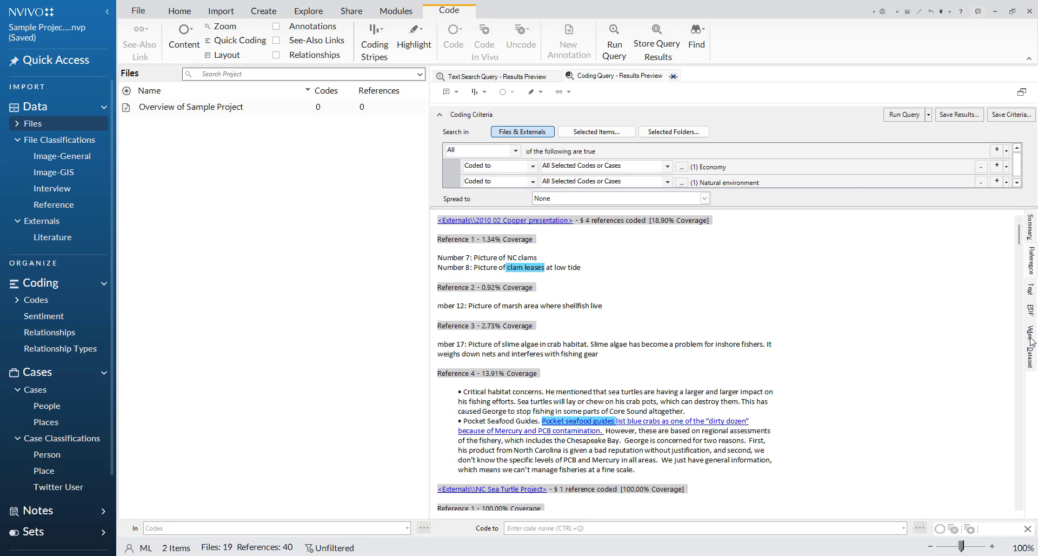
- Review the coding query results by dataset, video, PDF, text and reference, ending on the summary
{"action": "left_click", "coordinate": [1030, 359]}
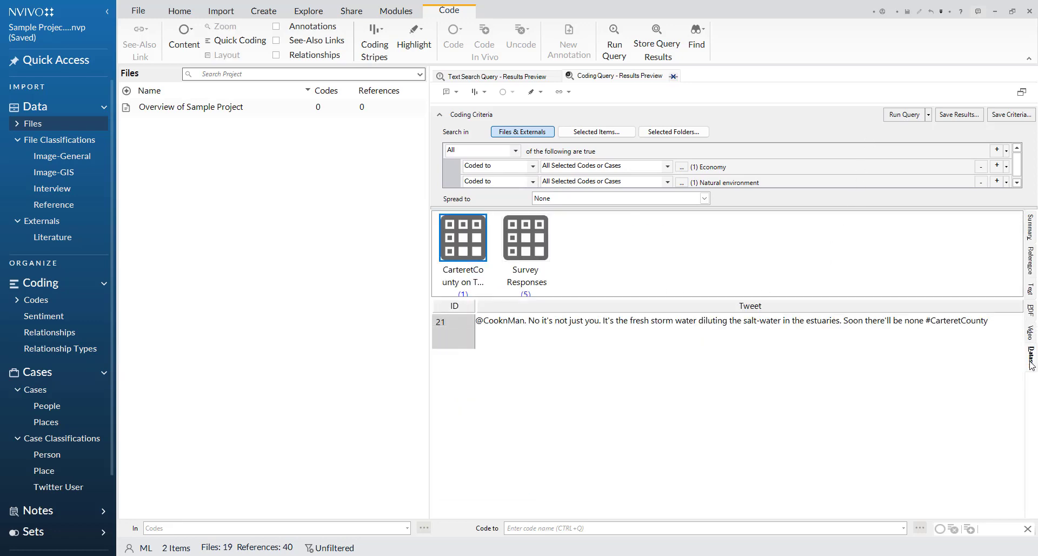
{"action": "left_click", "coordinate": [1032, 334]}
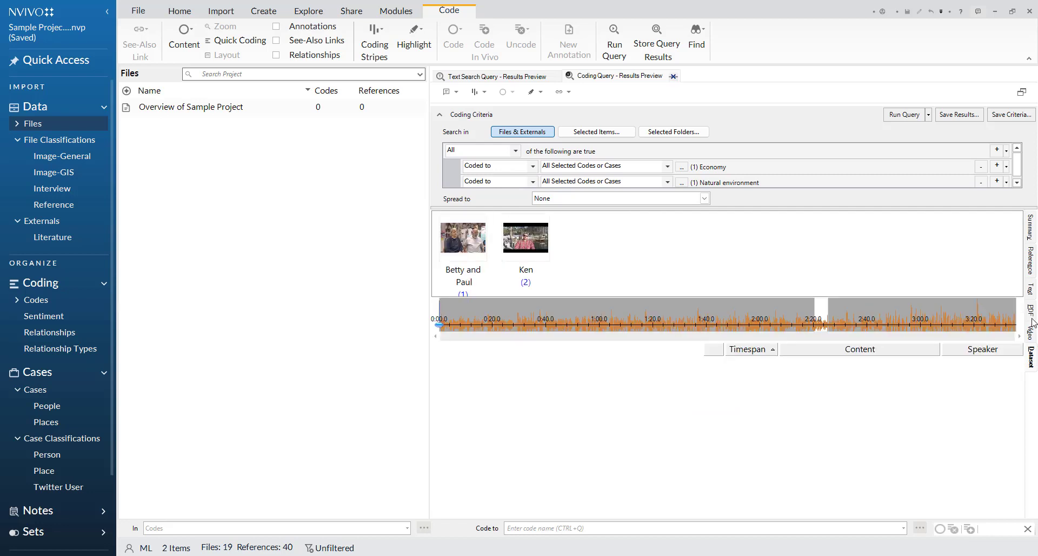
{"action": "left_click", "coordinate": [1031, 310]}
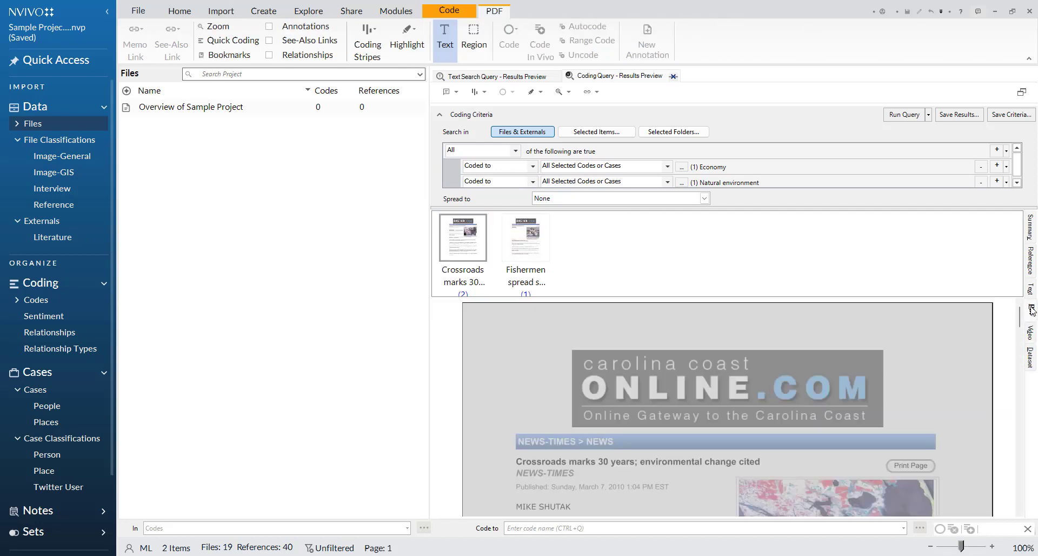
{"action": "left_click", "coordinate": [1032, 292]}
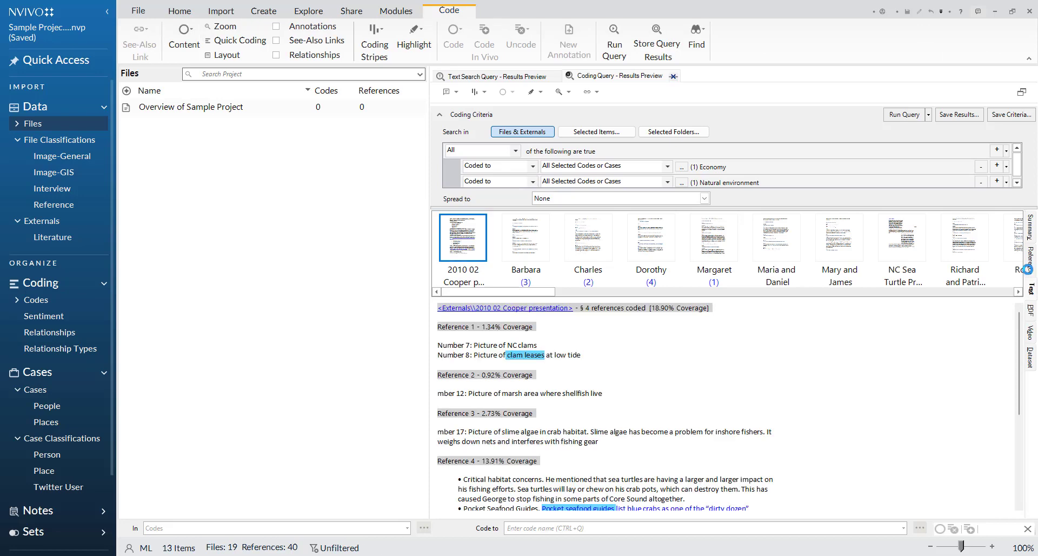
{"action": "left_click", "coordinate": [1030, 265]}
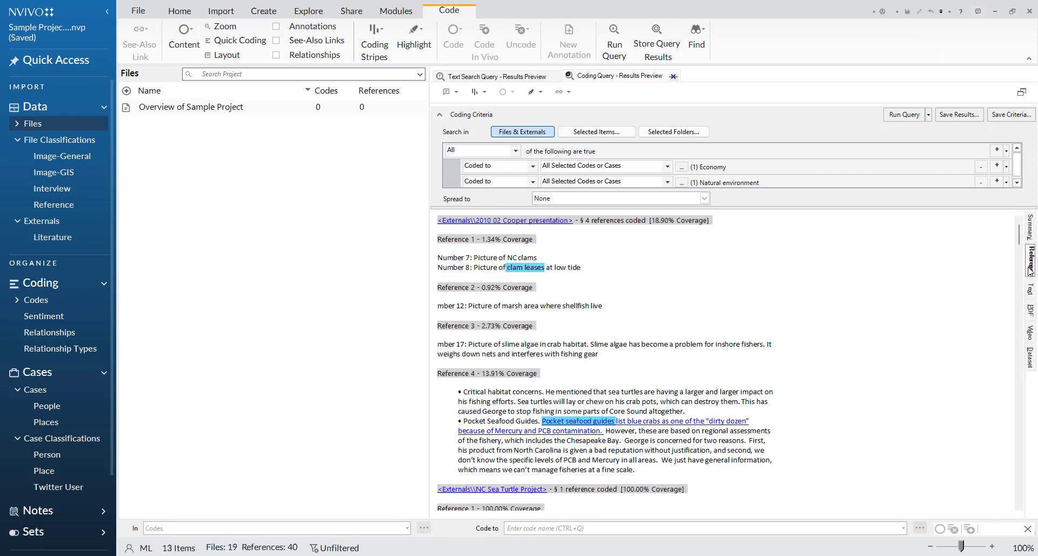
{"action": "left_click", "coordinate": [1031, 238]}
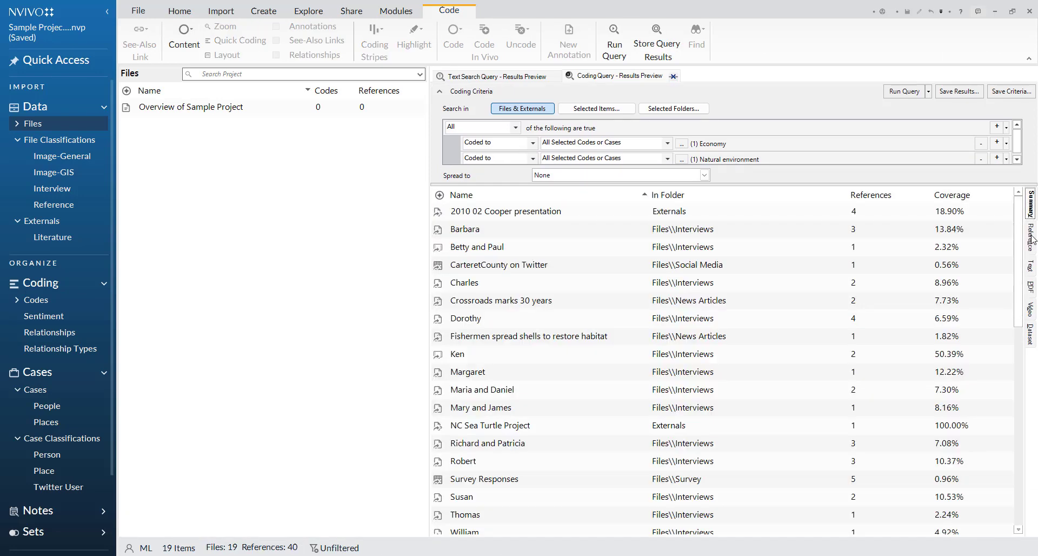